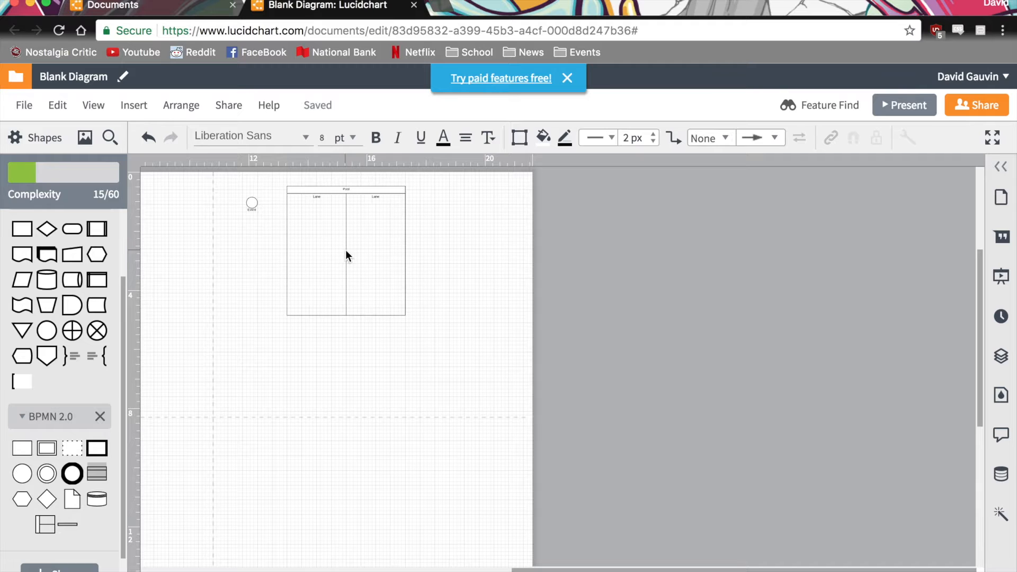
# - Rename the vertical pool's title as "Airline Ticket Purchase Process"
pyautogui.scroll(3, 347, 212)
pyautogui.scroll(2, 346, 208)
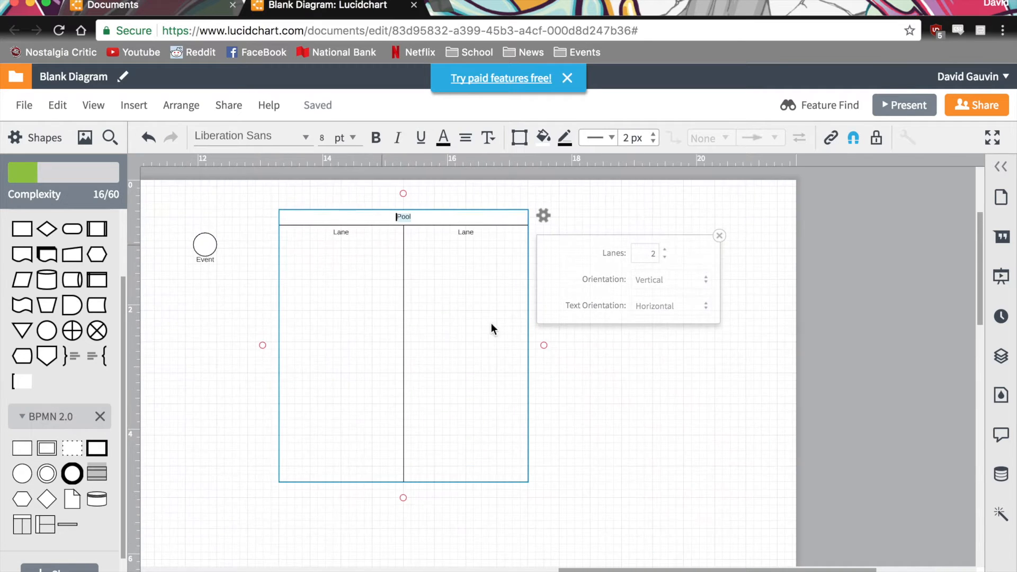
pyautogui.write('Air')
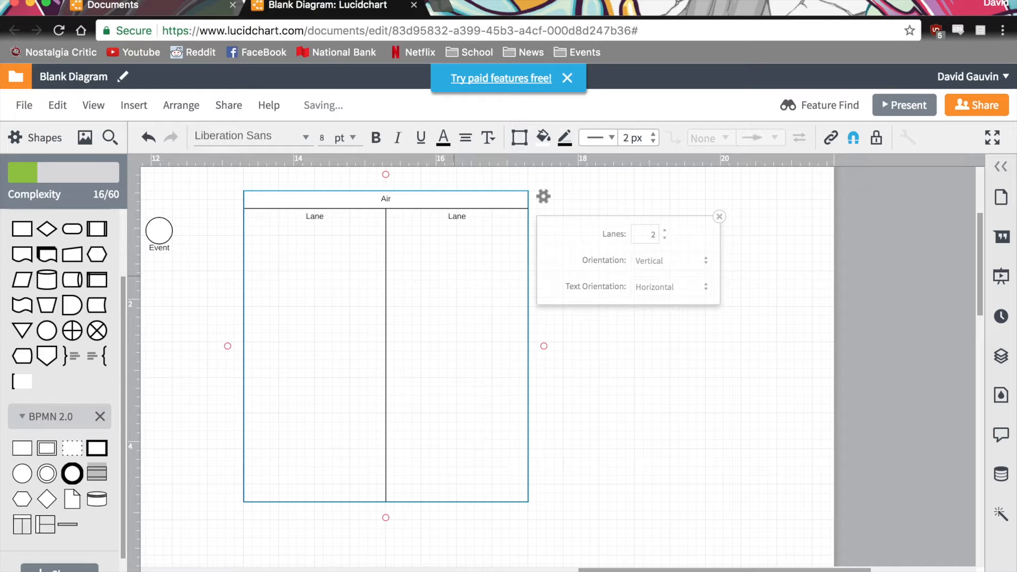
pyautogui.write('line Ticket F')
pyautogui.write('urchase Process')
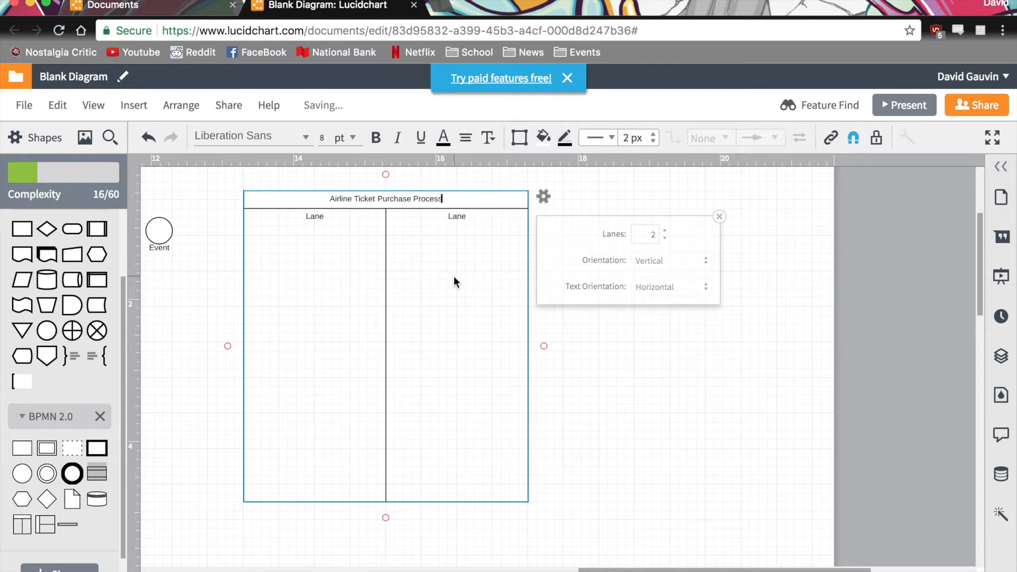
# - Label the pool's first lane "Traveler" and its second lane "Airline"
pyautogui.doubleClick(312, 216)
pyautogui.write('Traveler')
pyautogui.doubleClick(452, 216)
pyautogui.write('Airli')
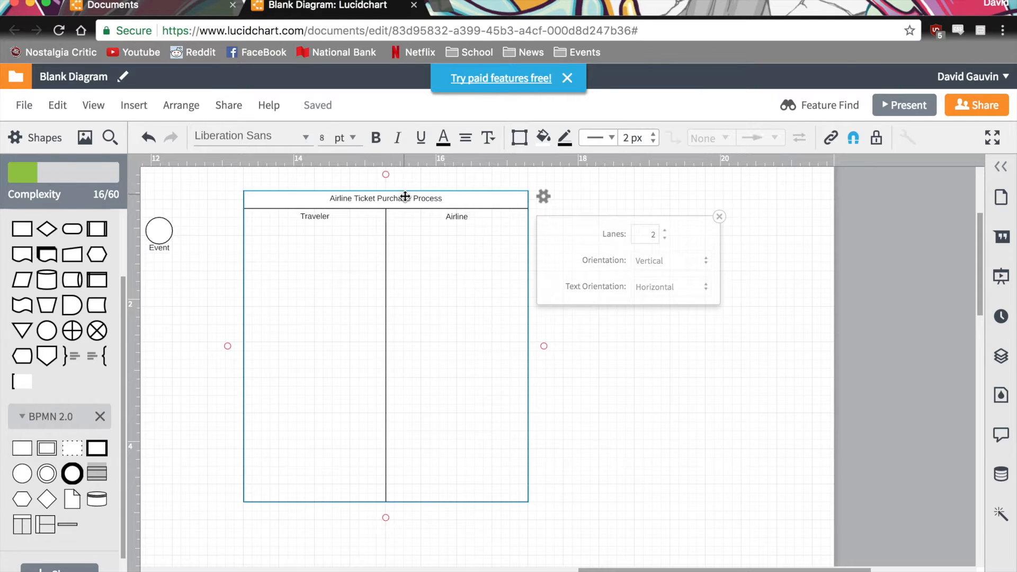
# - Set the pool's title and lane text to 24 pt and enlarge the title row to fit the text
pyautogui.doubleClick(406, 197)
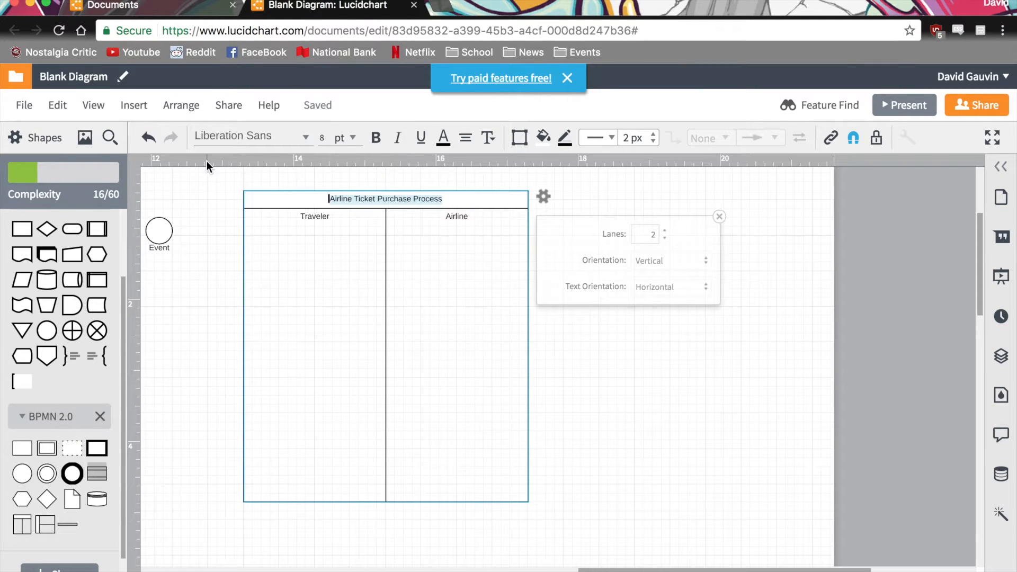
pyautogui.click(353, 138)
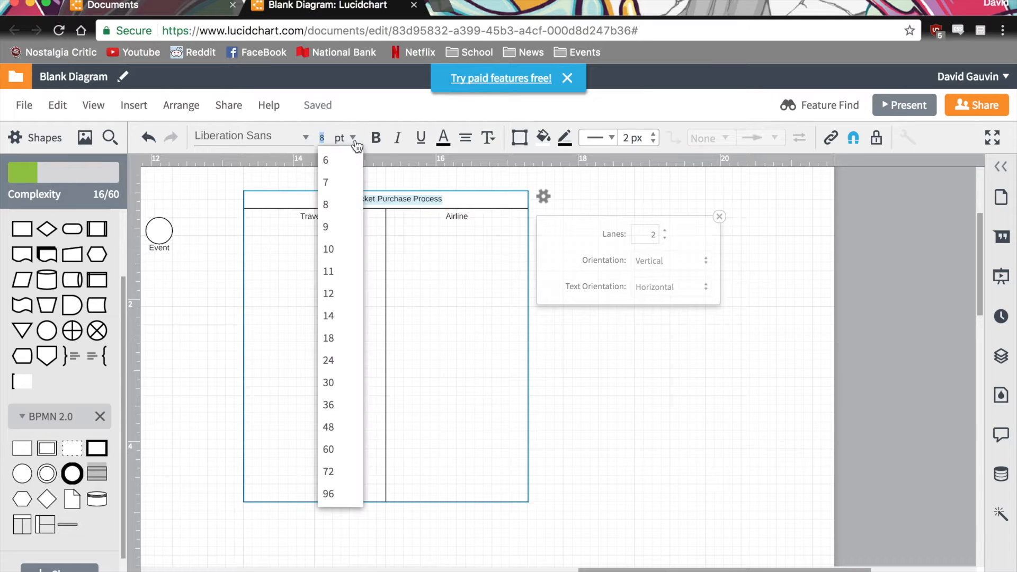
pyautogui.click(334, 360)
pyautogui.click(458, 269)
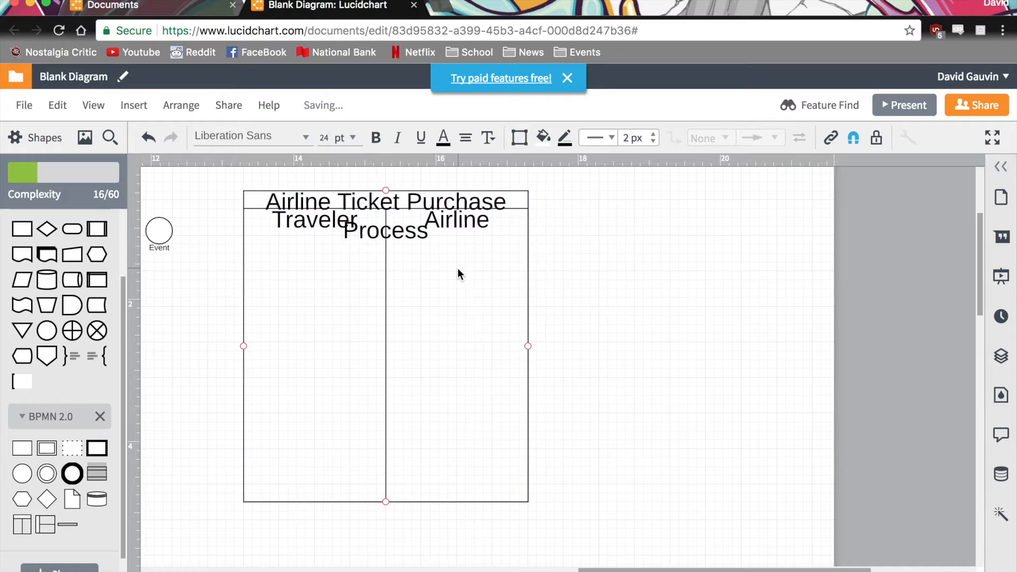
pyautogui.click(528, 211)
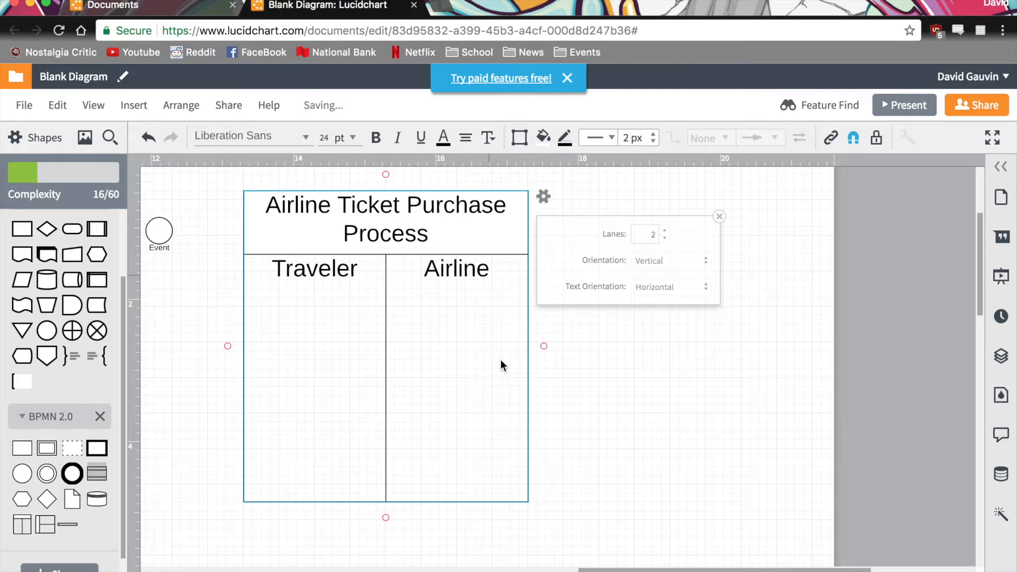
# - Enlarge the pool to the right and downward, and move the lane divider so both lanes are about equally wide
pyautogui.scroll(-3, 546, 435)
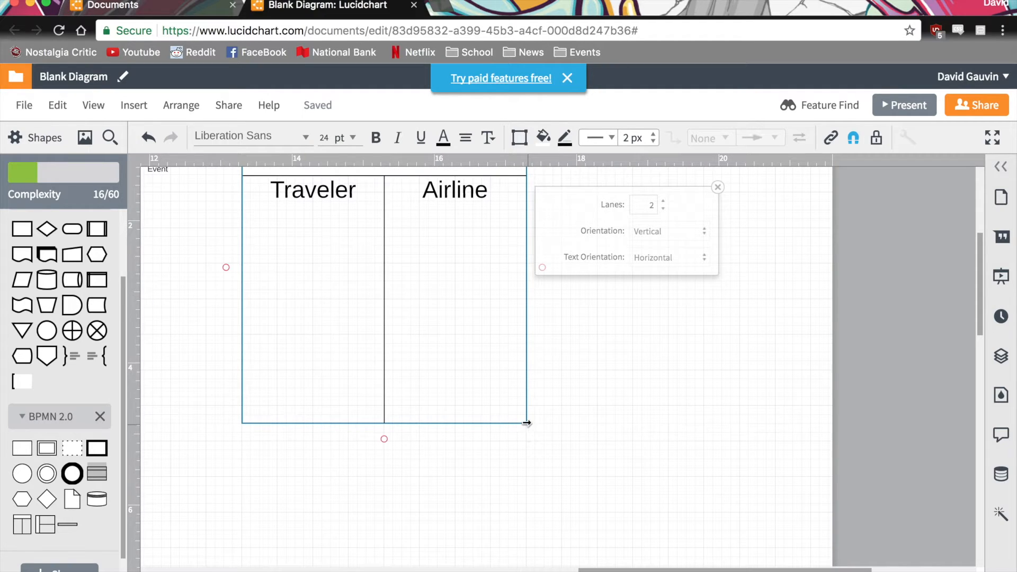
pyautogui.click(535, 403)
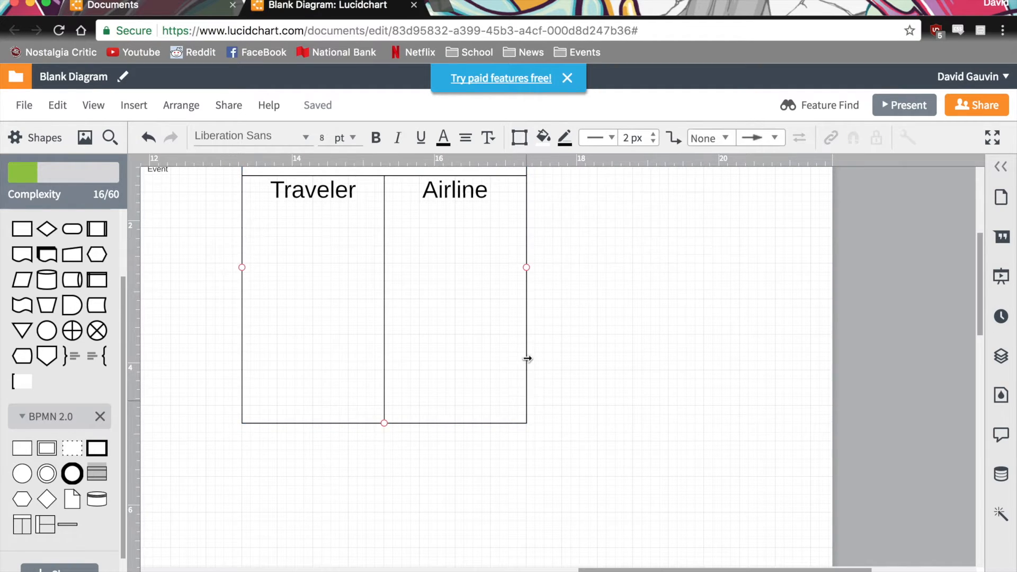
pyautogui.moveTo(525, 357); pyautogui.dragTo(658, 357)
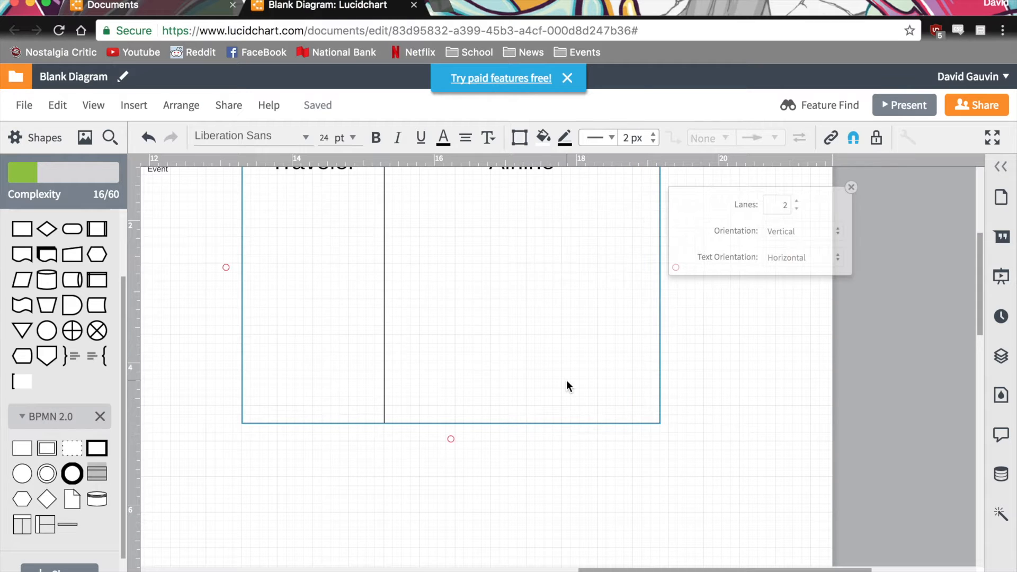
pyautogui.scroll(1, 572, 424)
pyautogui.moveTo(380, 393); pyautogui.dragTo(505, 394)
pyautogui.moveTo(581, 461); pyautogui.dragTo(580, 552)
pyautogui.scroll(-4, 573, 397)
pyautogui.scroll(3, 573, 397)
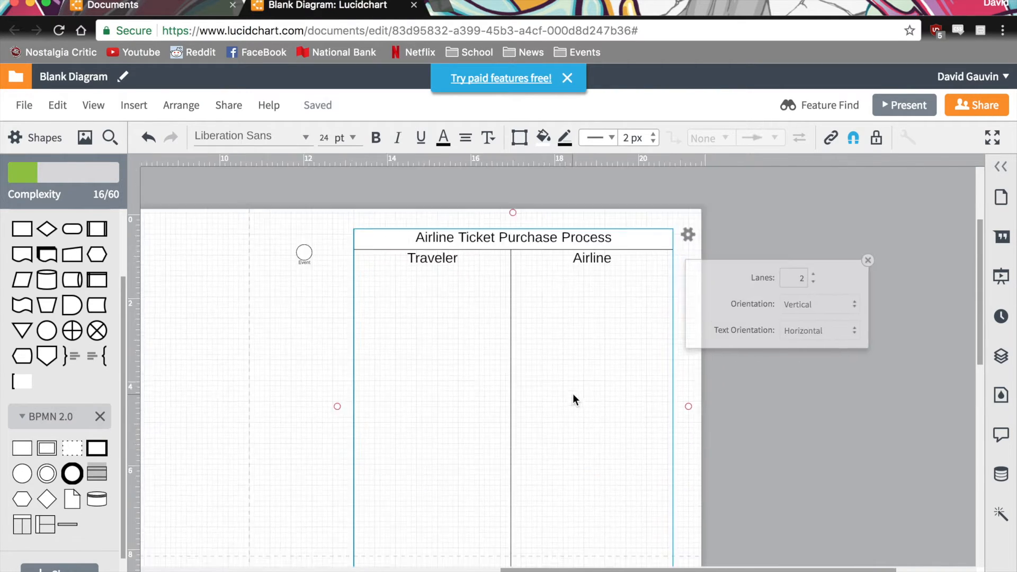
# - Delete the event outside the pool and place a new BPMN event labelled "Start" in the Traveler lane's upper left
pyautogui.click(303, 252)
pyautogui.press('Delete')
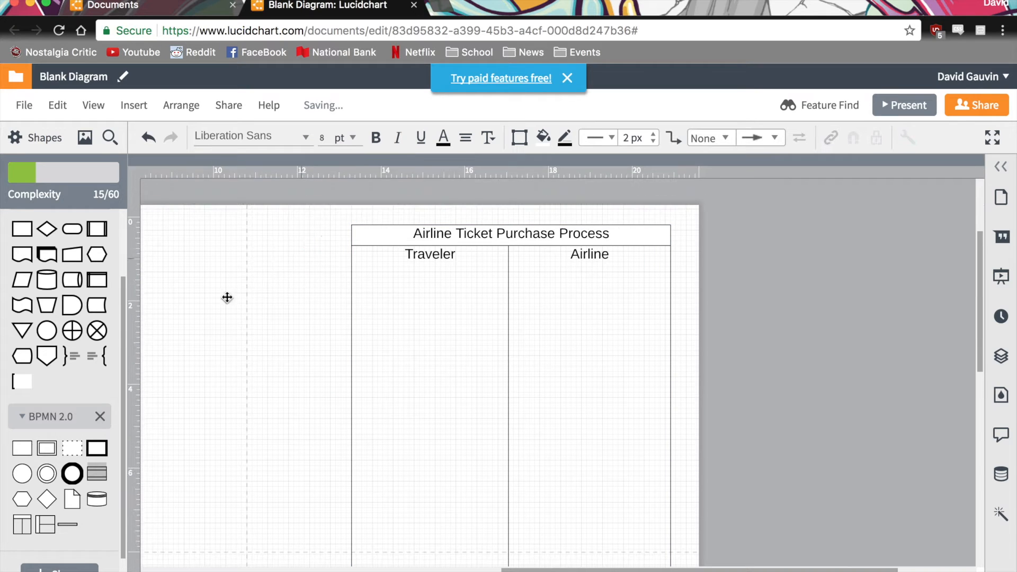
pyautogui.moveTo(21, 479); pyautogui.dragTo(376, 290)
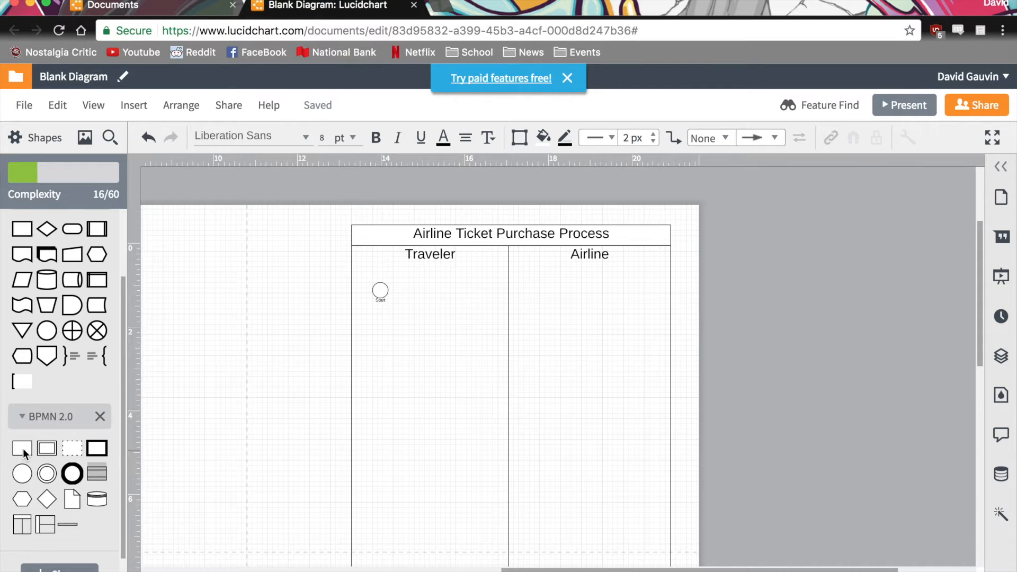
# - Add BPMN tasks "Plan Trip" beside the Start event and "Check Flights" directly below it in the Traveler lane
pyautogui.moveTo(23, 453); pyautogui.dragTo(439, 292)
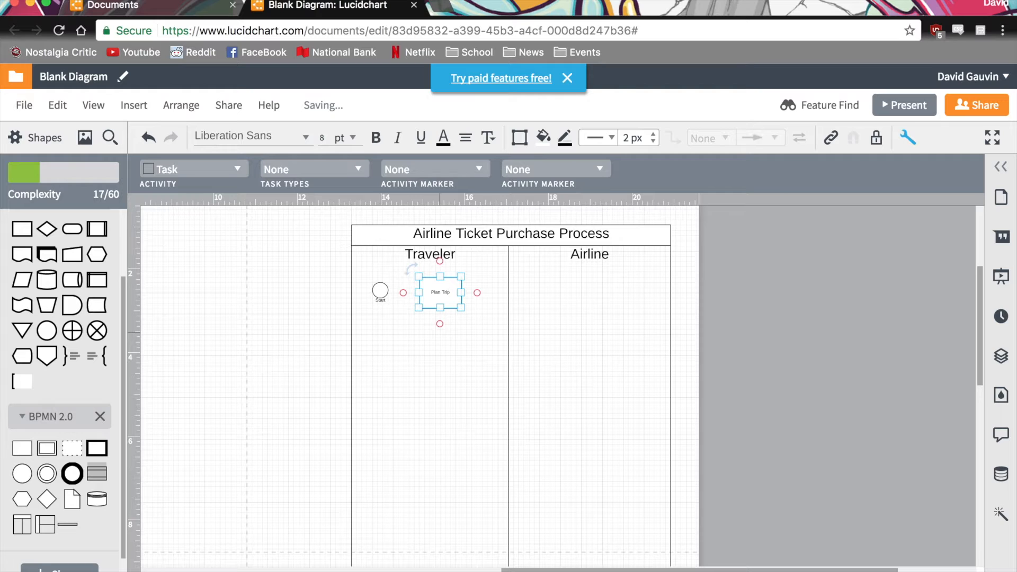
pyautogui.click(484, 385)
pyautogui.moveTo(445, 292); pyautogui.dragTo(436, 292)
pyautogui.moveTo(21, 448); pyautogui.dragTo(431, 347)
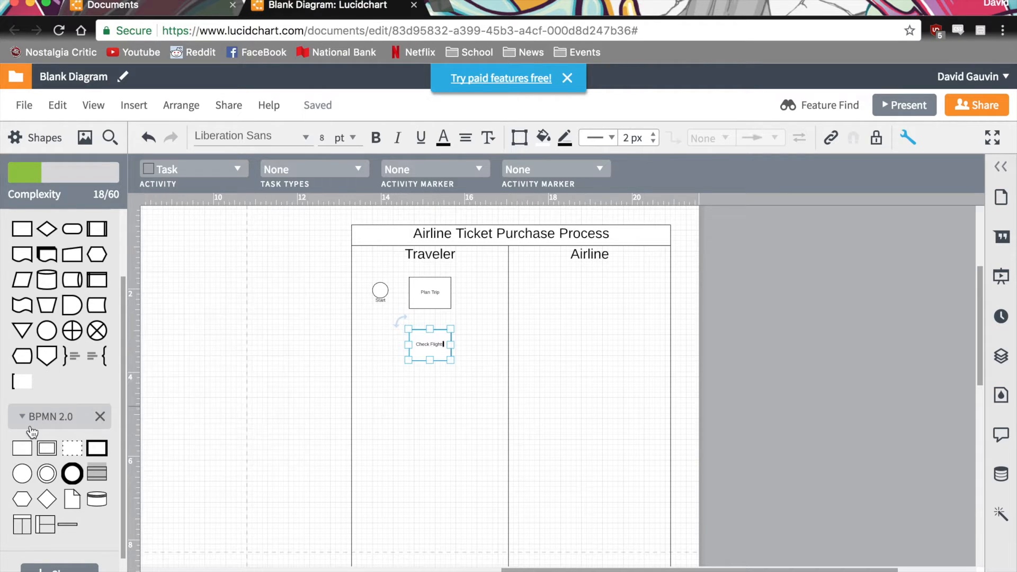
# - Add a decision diamond labelled "Seats Available?" below Check Flights, slightly enlarged and centred in the column
pyautogui.moveTo(52, 227); pyautogui.dragTo(429, 399)
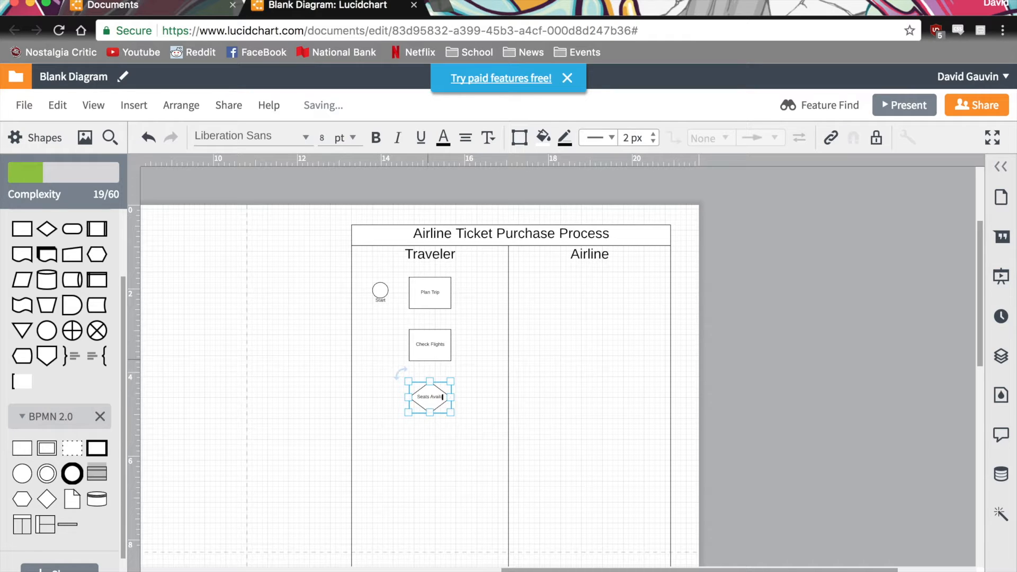
pyautogui.click(465, 438)
pyautogui.click(443, 408)
pyautogui.moveTo(450, 412); pyautogui.dragTo(434, 398)
pyautogui.click(466, 454)
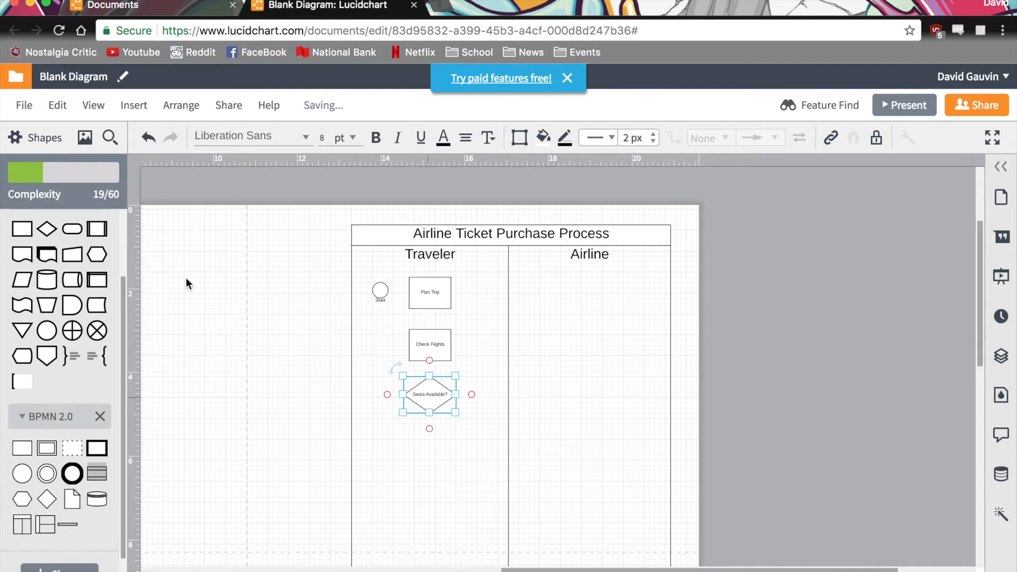
# - Add a BPMN task labelled "Submit Ticket Order" below the Seats Available? decision
pyautogui.moveTo(19, 450); pyautogui.dragTo(430, 445)
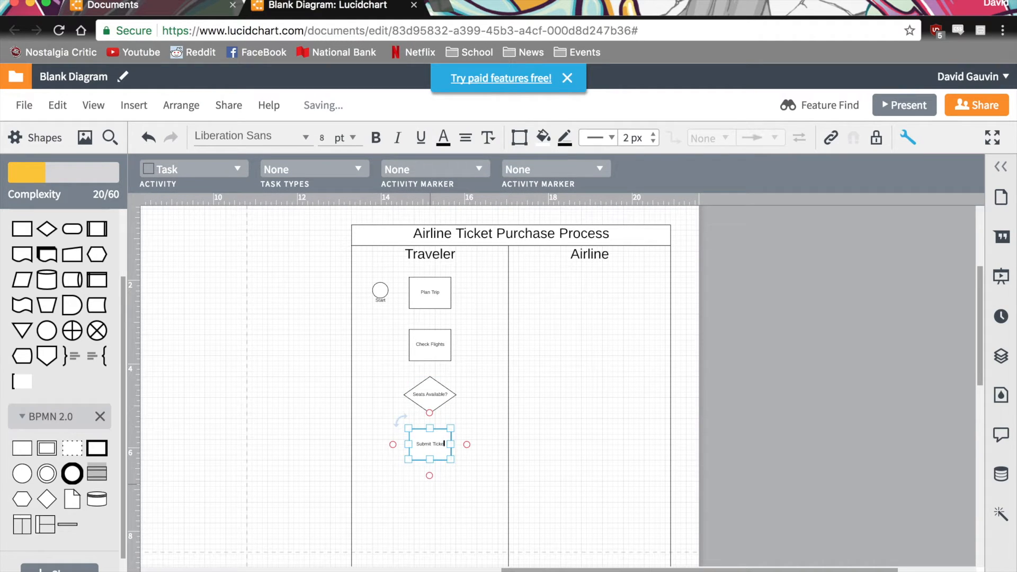
pyautogui.write('Submit Ticket Order')
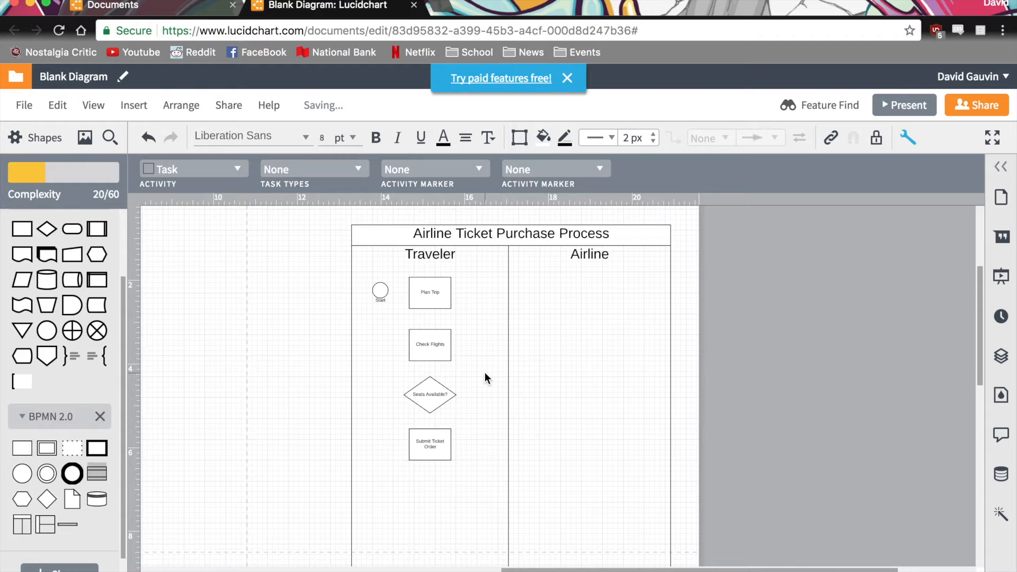
pyautogui.click(484, 373)
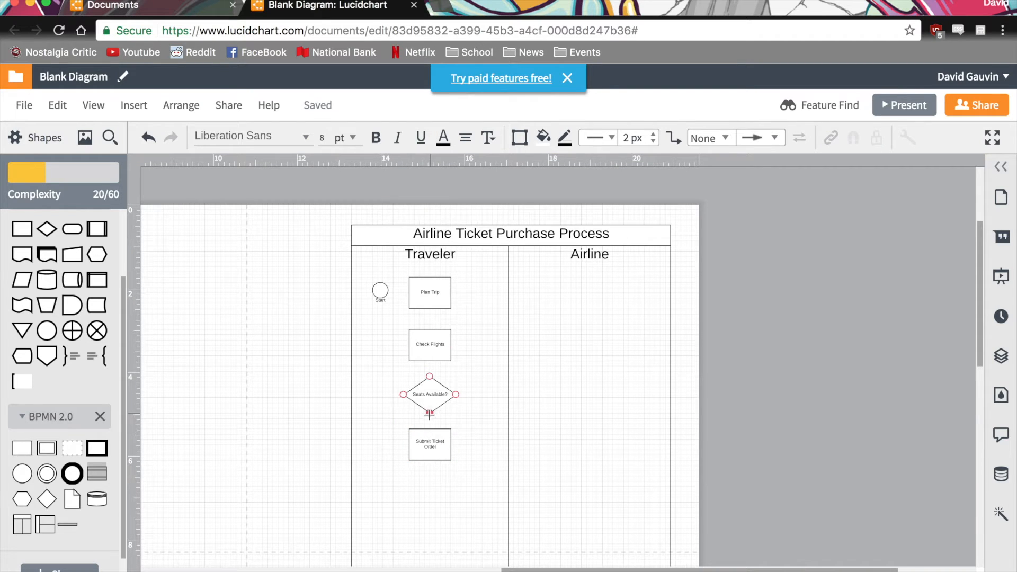
# - Connect the Seats Available? decision to Submit Ticket Order with a "Yes" line and to Check Flights with a "No" line
pyautogui.moveTo(429, 413); pyautogui.dragTo(429, 429)
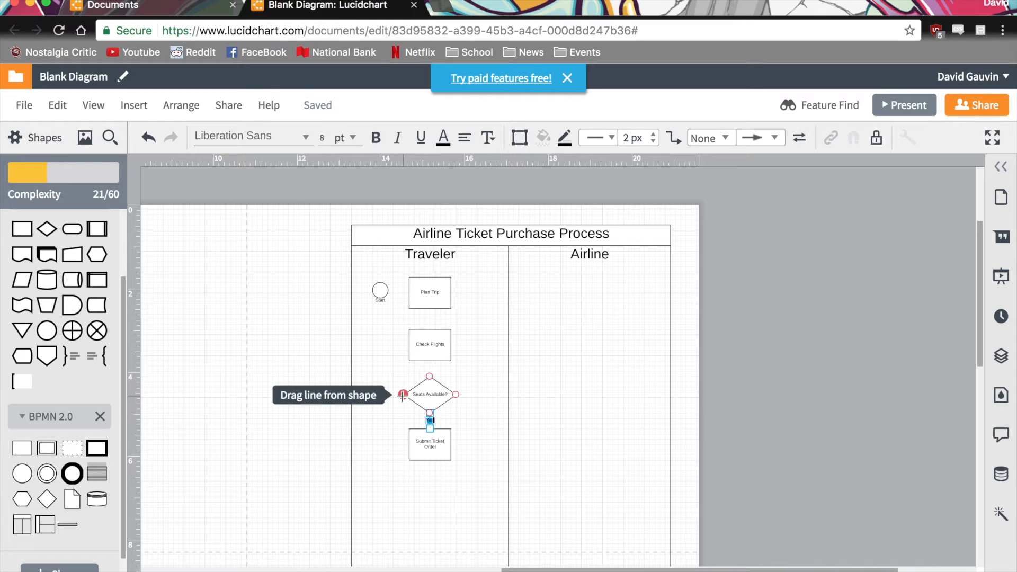
pyautogui.moveTo(402, 394); pyautogui.dragTo(409, 345)
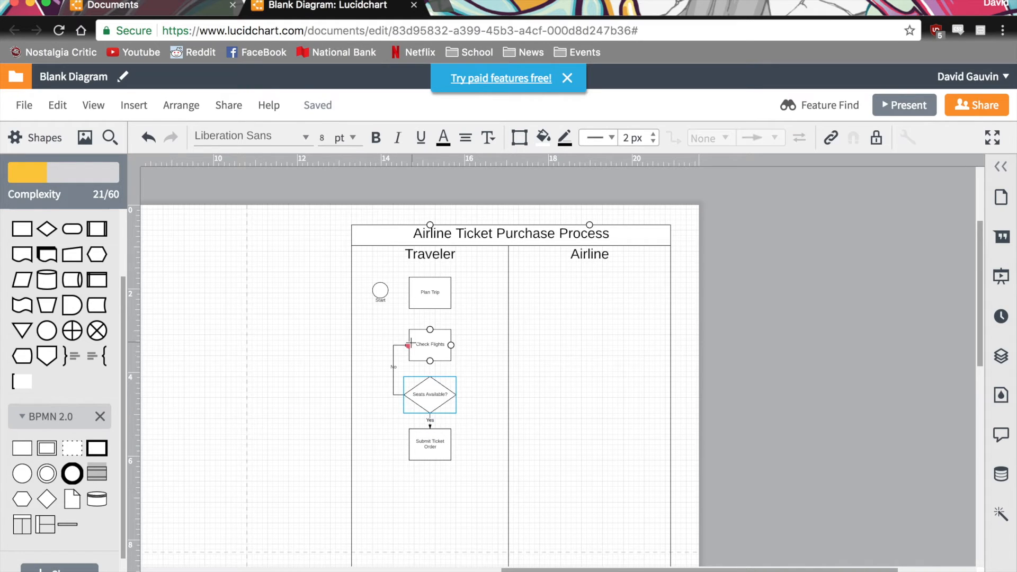
pyautogui.click(486, 347)
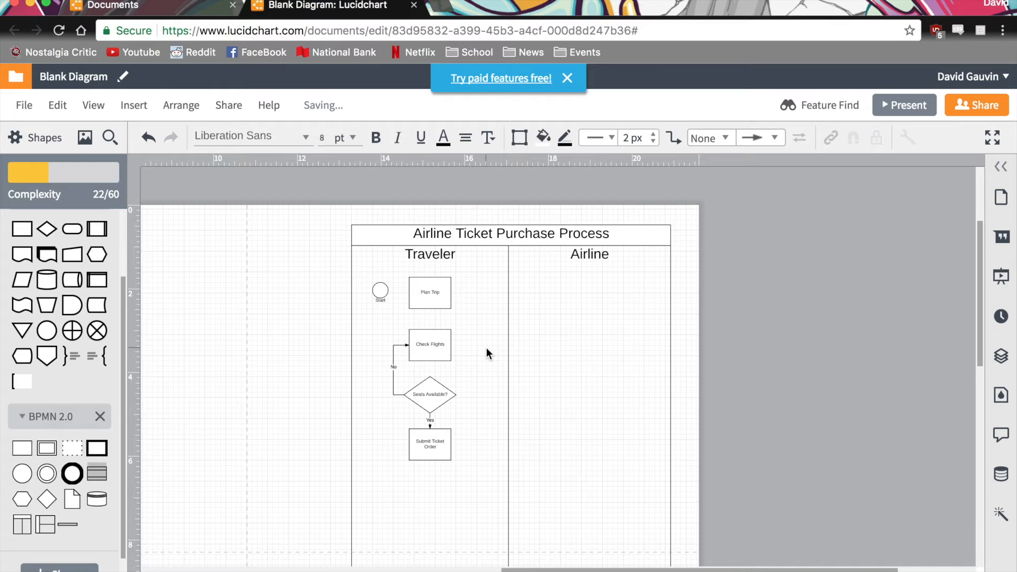
# - Delete the Yes and No connectors and move the Submit Ticket Order task further below the decision
pyautogui.click(393, 368)
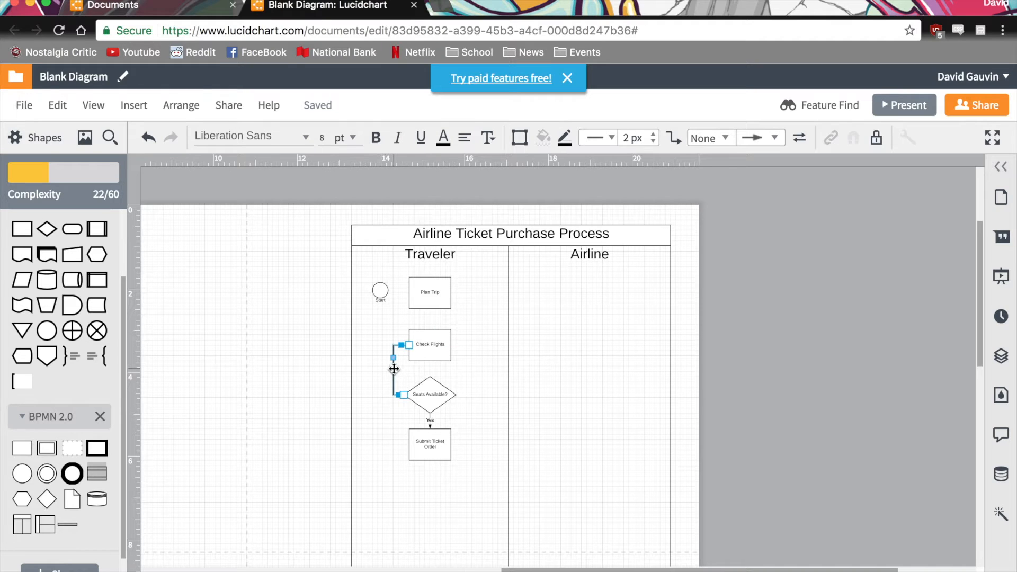
pyautogui.press('Delete')
pyautogui.moveTo(447, 452); pyautogui.dragTo(441, 478)
pyautogui.click(431, 427)
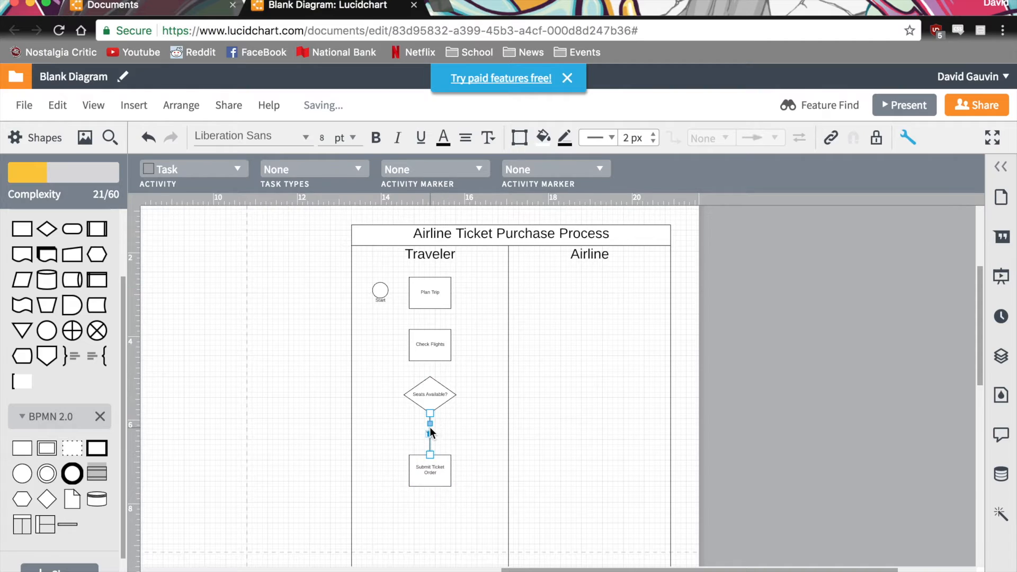
pyautogui.press('Delete')
# - Draw a "No" connector from the decision's left corner to Check Flights and a "Yes" connector down to Submit Ticket Order
pyautogui.moveTo(403, 395); pyautogui.dragTo(411, 348)
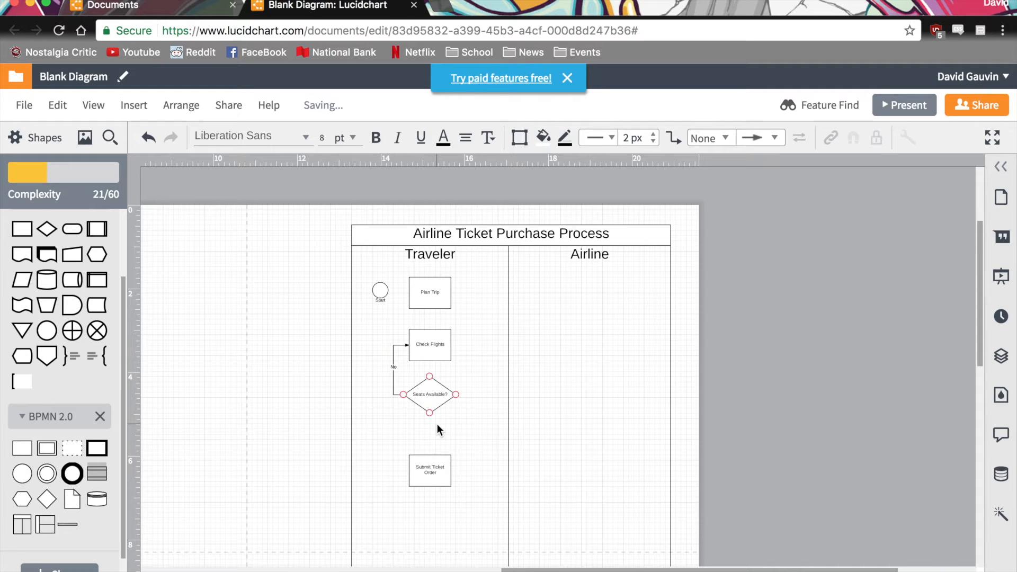
pyautogui.moveTo(430, 413); pyautogui.dragTo(430, 454)
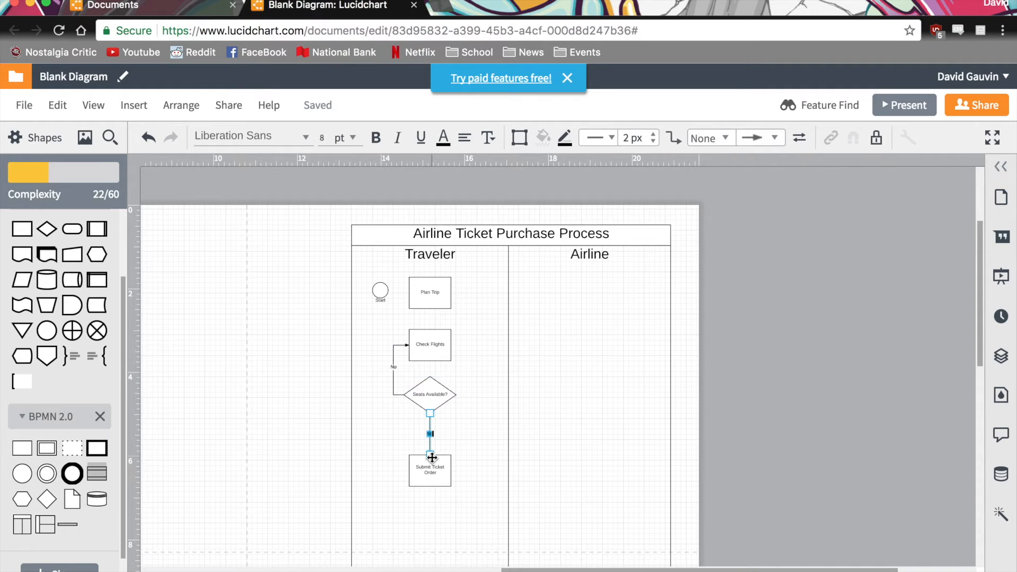
pyautogui.click(481, 416)
pyautogui.click(431, 434)
pyautogui.write('Yes')
pyautogui.click(488, 430)
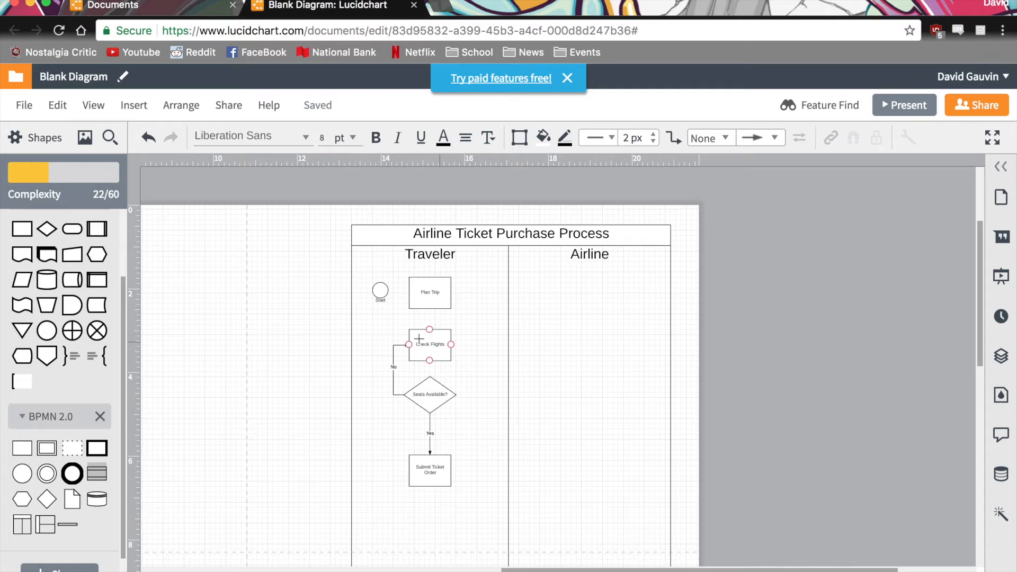
# - Fill the Plan Trip, Check Flights and Submit Ticket Order tasks with light yellow
pyautogui.moveTo(466, 284); pyautogui.dragTo(431, 342)
pyautogui.keyDown('shift'); pyautogui.click(432, 470); pyautogui.keyUp('shift')
pyautogui.click(545, 138)
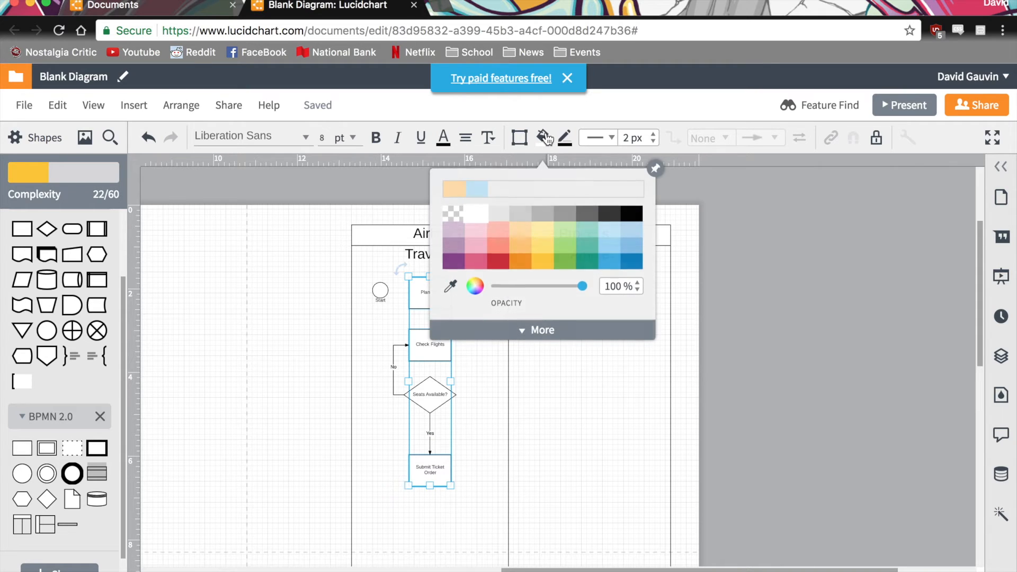
pyautogui.click(544, 240)
# - Fill the Seats Available? decision diamond with light blue
pyautogui.click(443, 395)
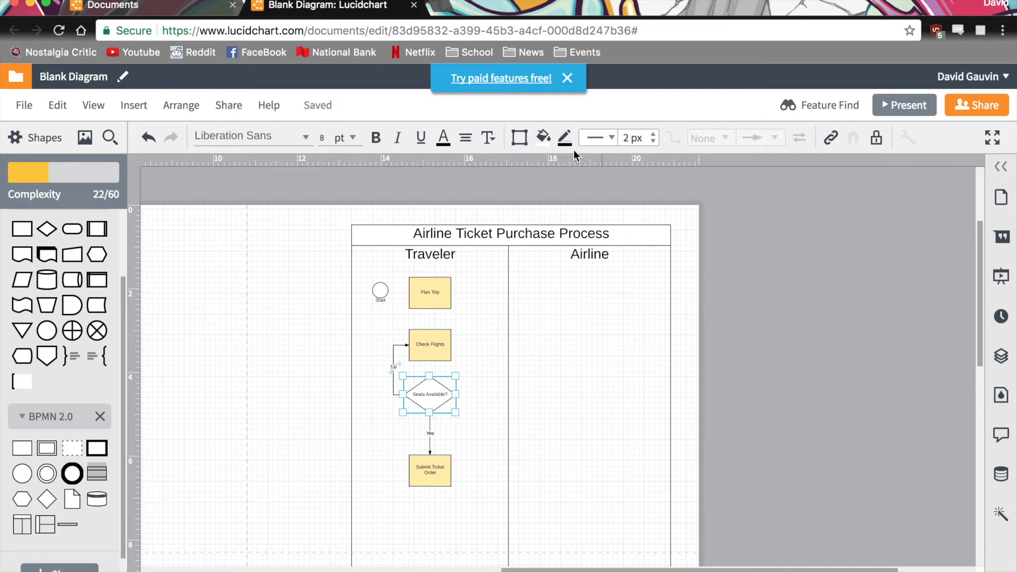
pyautogui.click(544, 138)
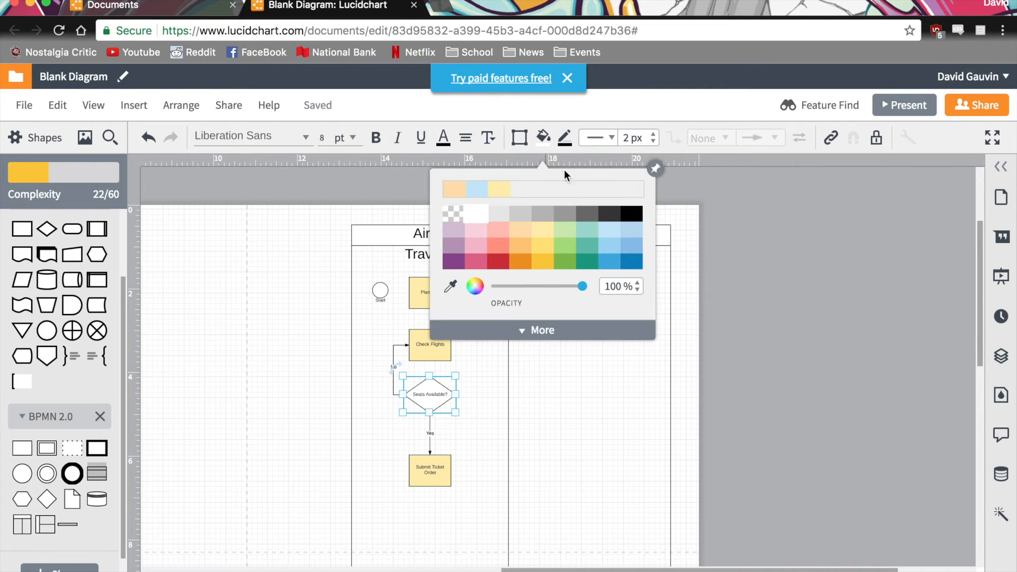
pyautogui.click(604, 232)
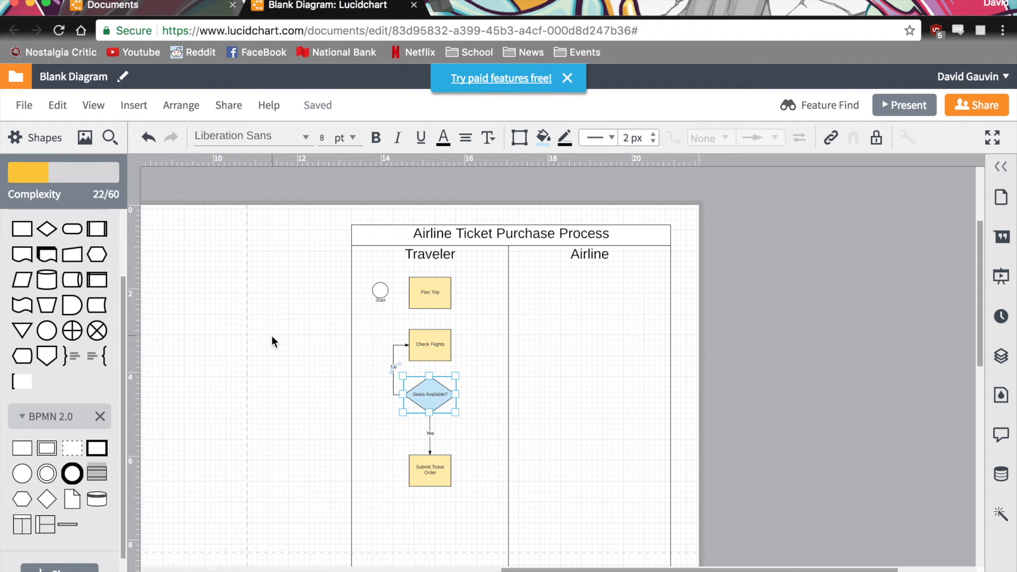
# - Move the group of unplaced orange tasks and blue decisions from the page's lower area into the Airline lane
pyautogui.scroll(-3, 271, 335)
pyautogui.scroll(-2, 319, 314)
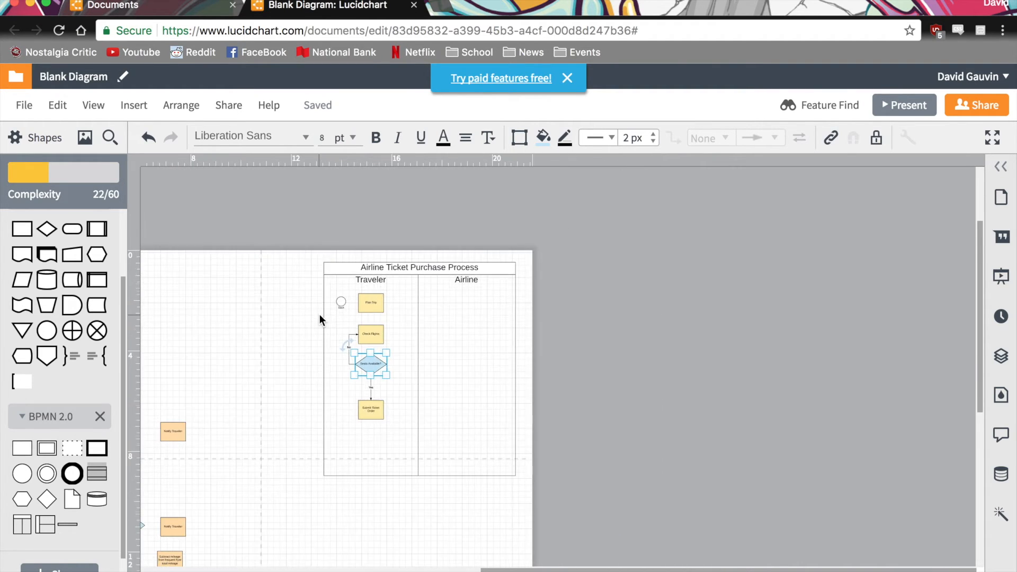
pyautogui.hscroll(-4, 319, 314)
pyautogui.scroll(-2, 320, 314)
pyautogui.moveTo(189, 559); pyautogui.dragTo(421, 273)
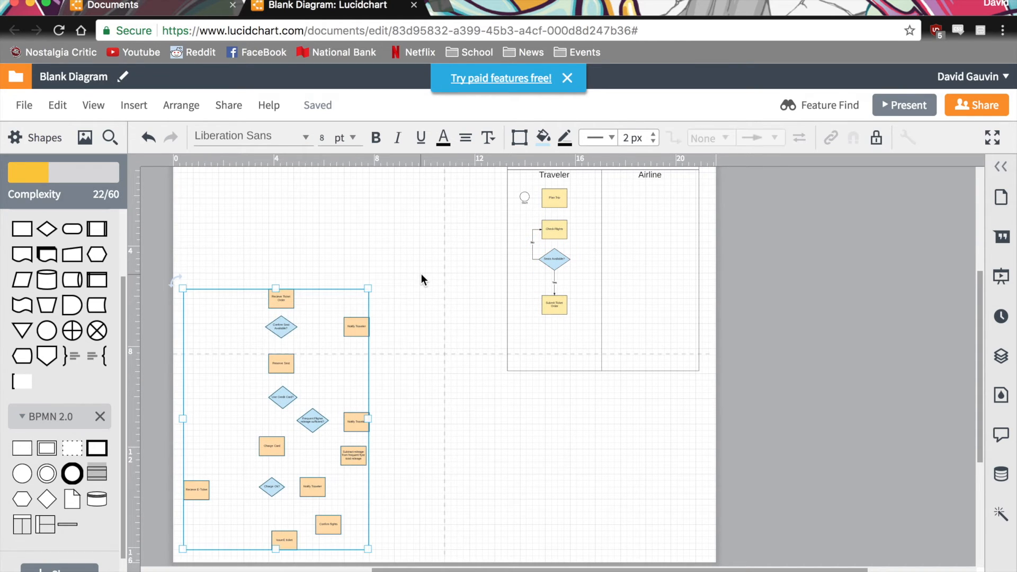
pyautogui.scroll(3, 421, 273)
pyautogui.moveTo(285, 360); pyautogui.dragTo(636, 260)
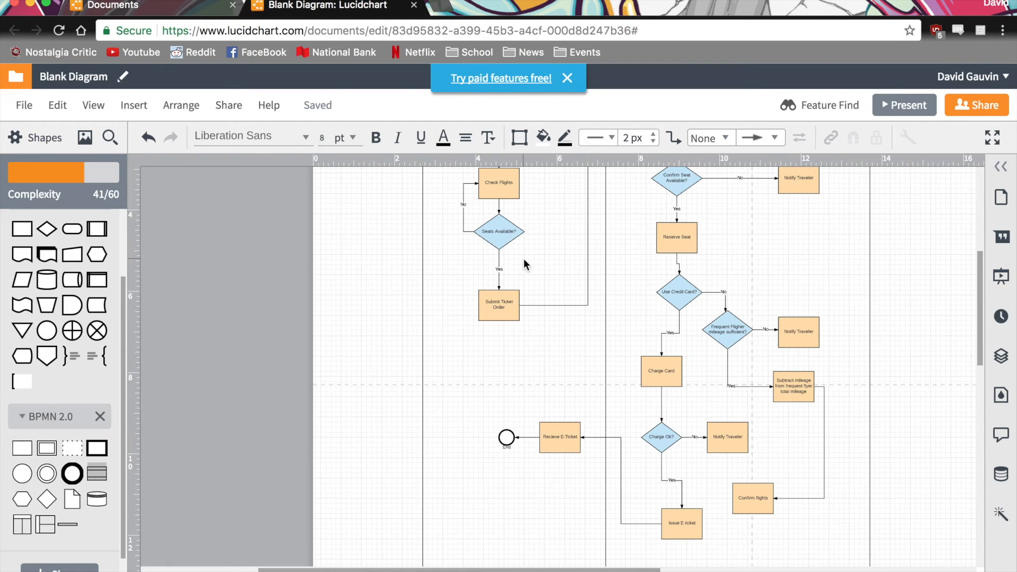
# - Set the label font size of the Yes and No connectors in both lanes to 12 pt
pyautogui.scroll(2, 524, 258)
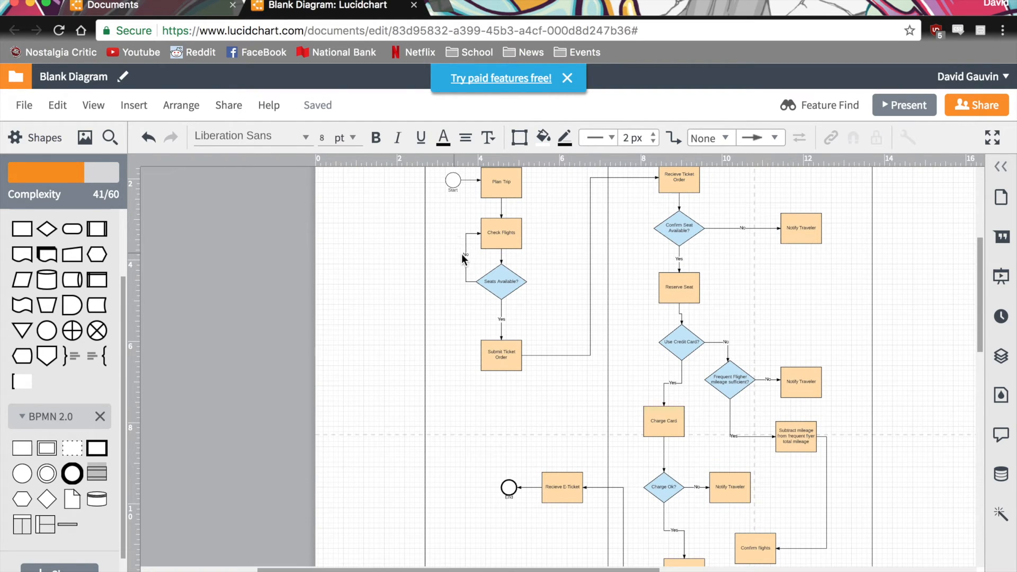
pyautogui.click(466, 255)
pyautogui.keyDown('shift'); pyautogui.click(501, 318); pyautogui.keyUp('shift')
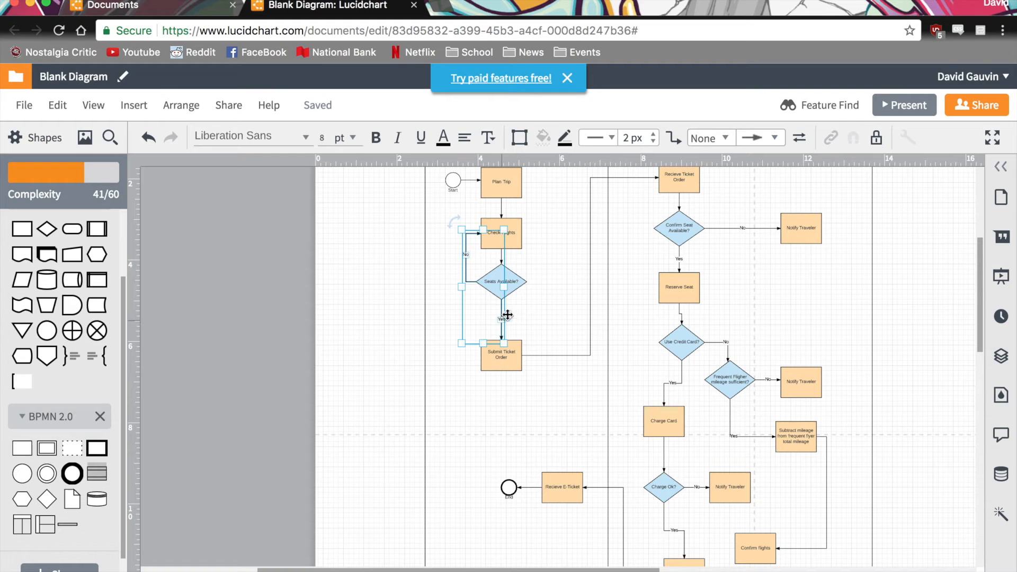
pyautogui.keyDown('shift'); pyautogui.click(742, 228); pyautogui.keyUp('shift')
pyautogui.keyDown('shift'); pyautogui.click(679, 262); pyautogui.keyUp('shift')
pyautogui.keyDown('shift'); pyautogui.click(727, 344); pyautogui.keyUp('shift')
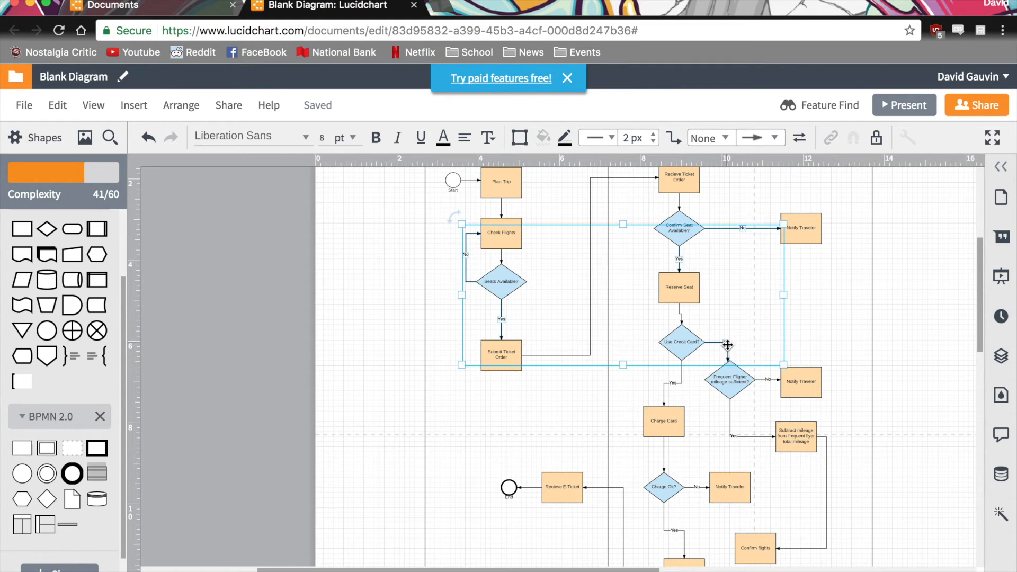
pyautogui.keyDown('shift'); pyautogui.click(672, 382); pyautogui.keyUp('shift')
pyautogui.keyDown('shift'); pyautogui.click(731, 433); pyautogui.keyUp('shift')
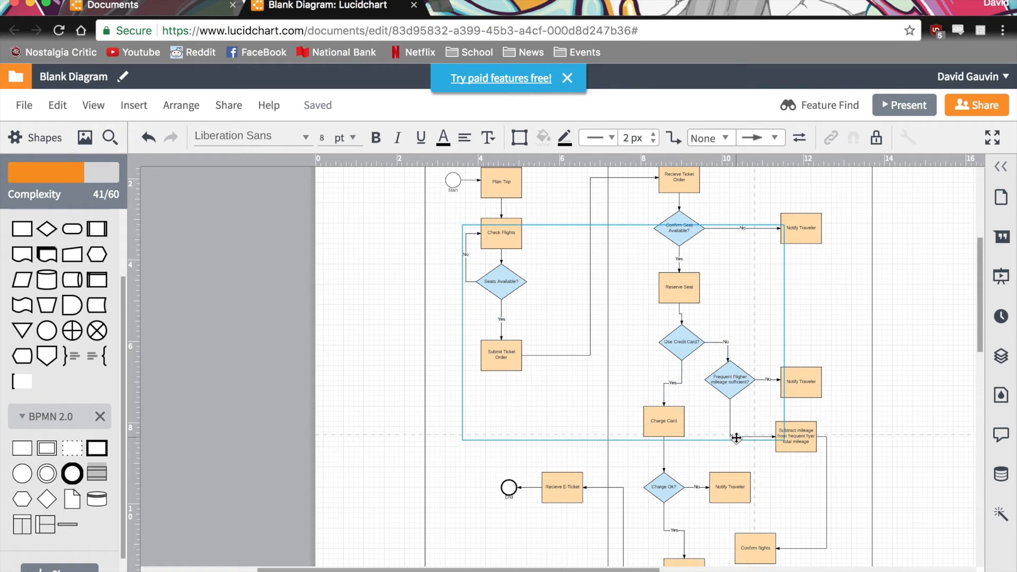
pyautogui.keyDown('shift'); pyautogui.click(698, 488); pyautogui.keyUp('shift')
pyautogui.keyDown('shift'); pyautogui.click(674, 530); pyautogui.keyUp('shift')
pyautogui.scroll(-3, 676, 532)
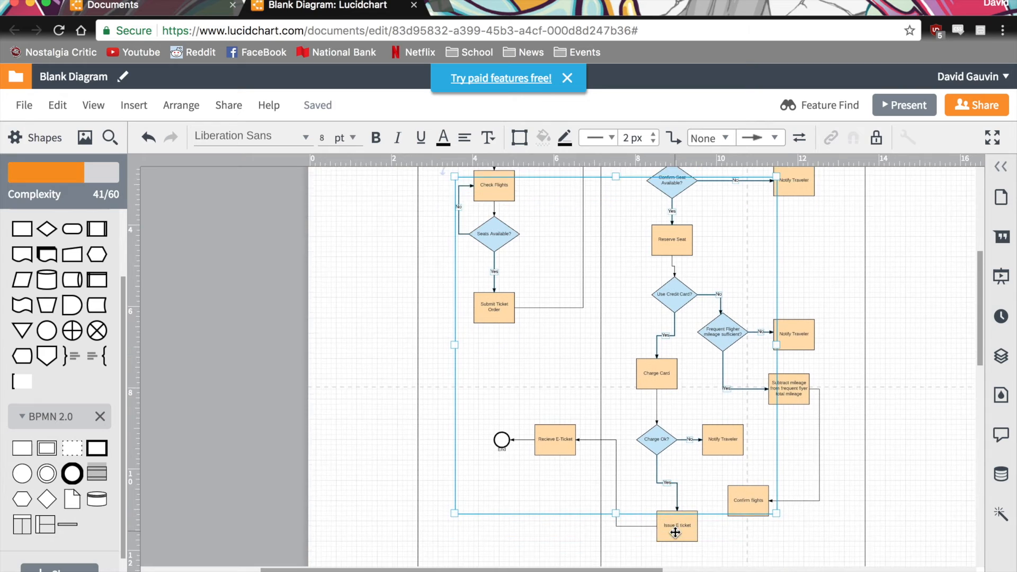
pyautogui.scroll(-1, 675, 533)
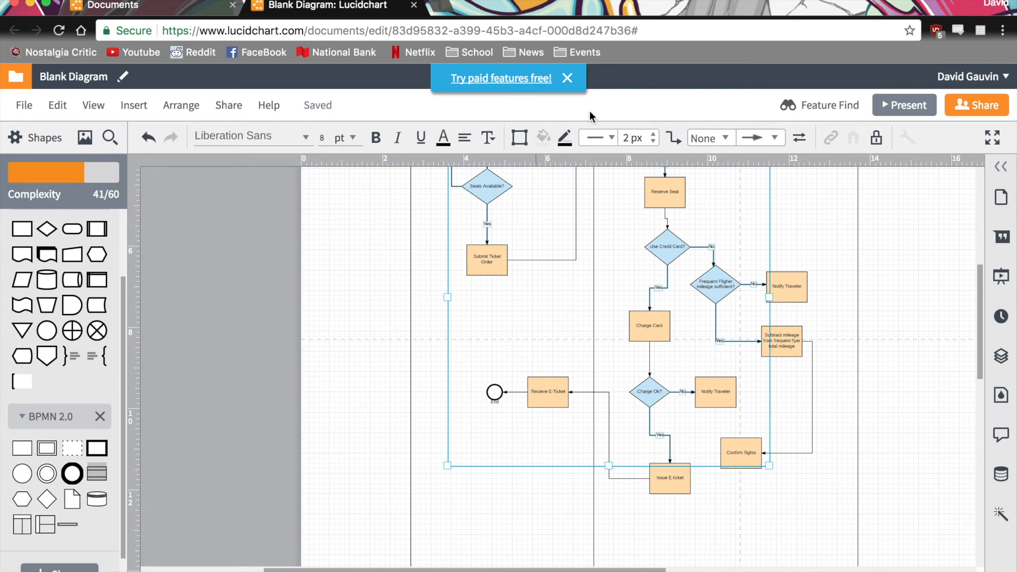
pyautogui.click(352, 138)
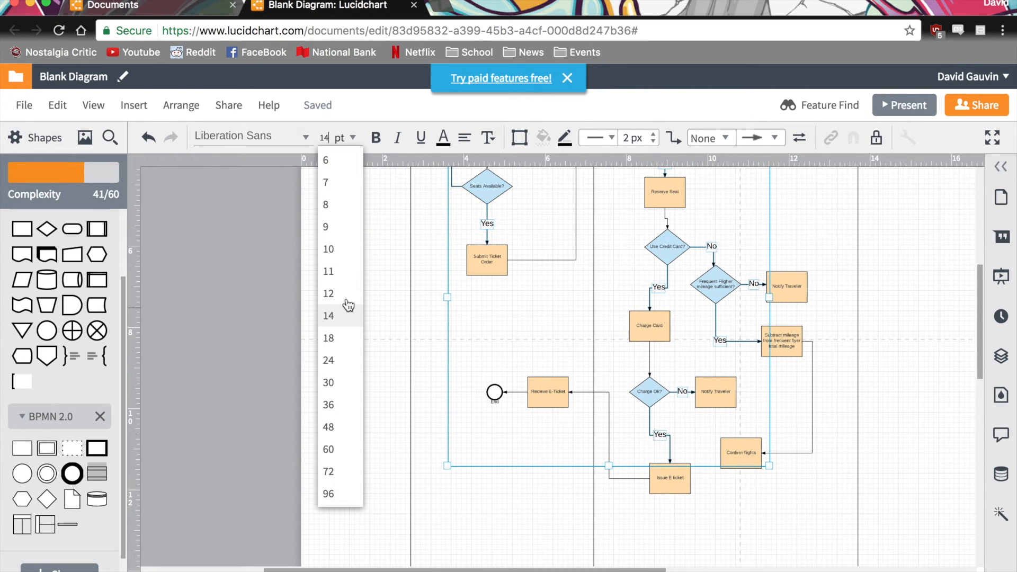
pyautogui.click(346, 300)
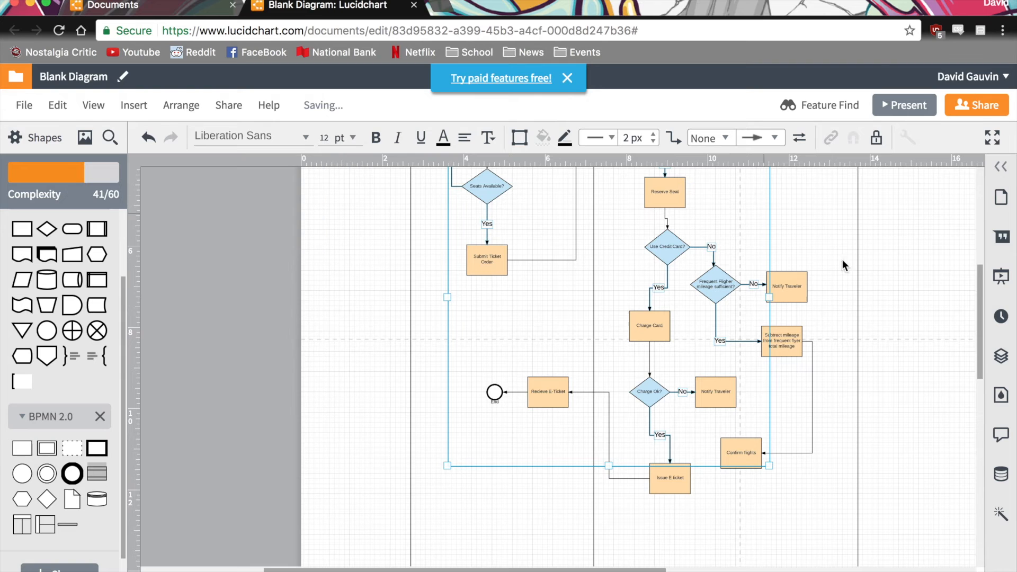
pyautogui.click(812, 246)
# - Shorten the swimlane container by raising its lower edge to just below the Issue E-ticket task, and dismiss its lane options
pyautogui.scroll(-5, 828, 303)
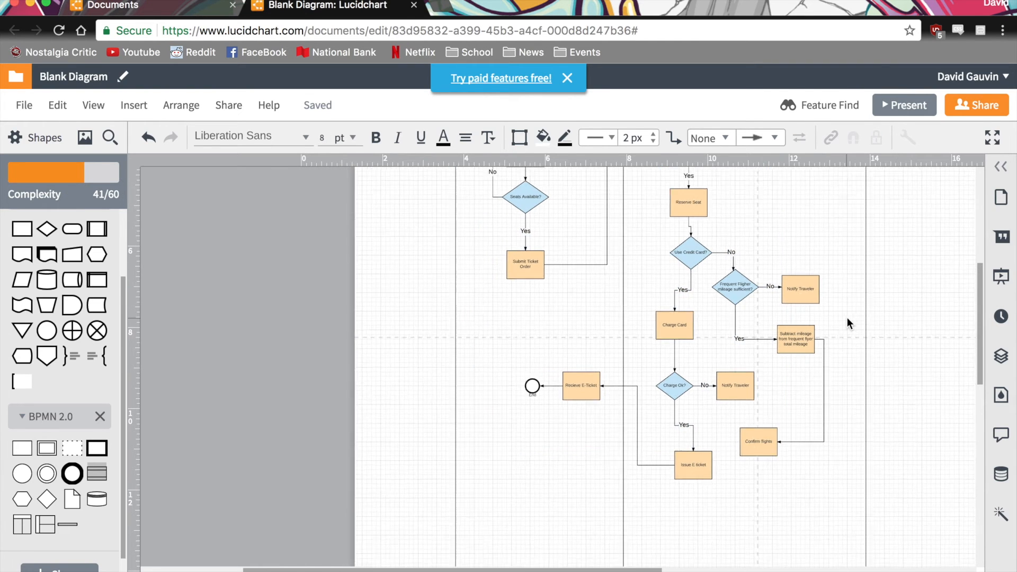
pyautogui.scroll(-5, 850, 329)
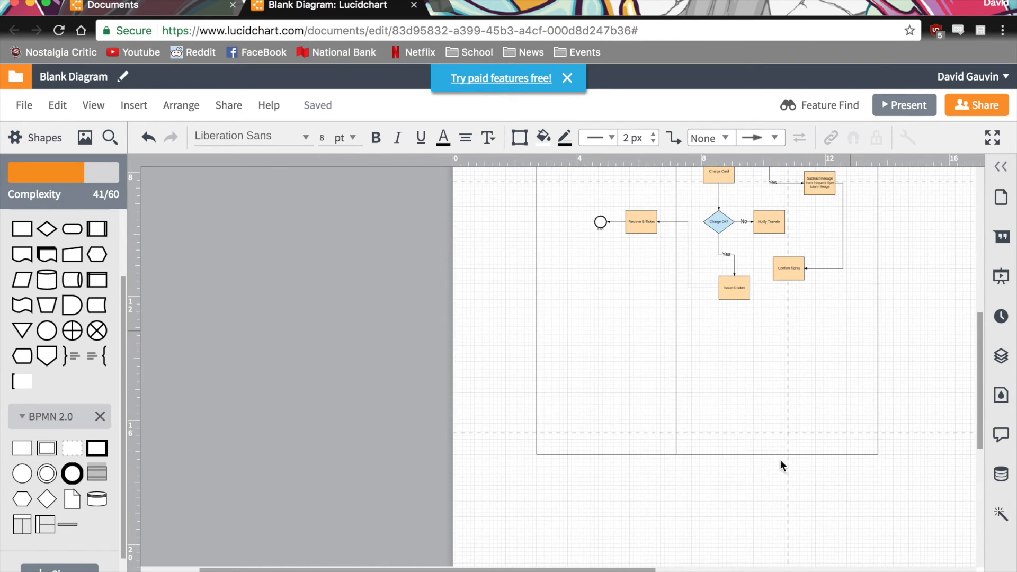
pyautogui.click(784, 454)
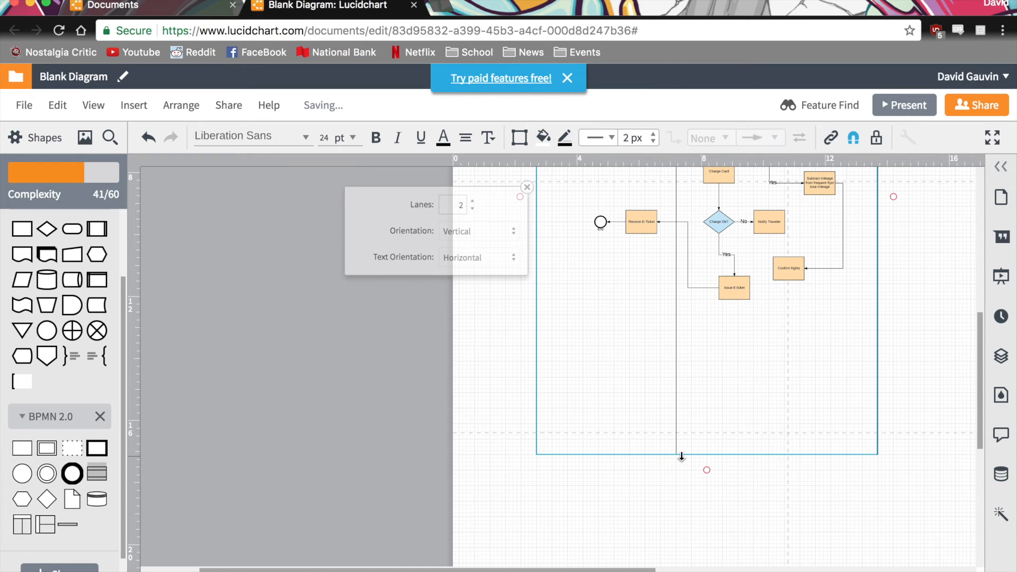
pyautogui.moveTo(713, 458); pyautogui.dragTo(713, 320)
pyautogui.scroll(10, 964, 396)
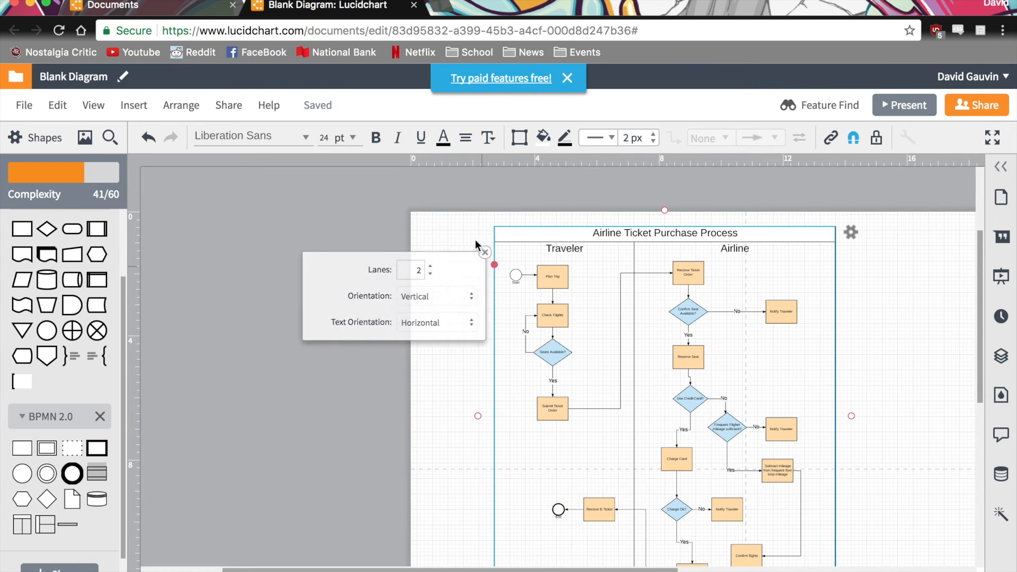
pyautogui.click(485, 253)
pyautogui.hscroll(3, 818, 328)
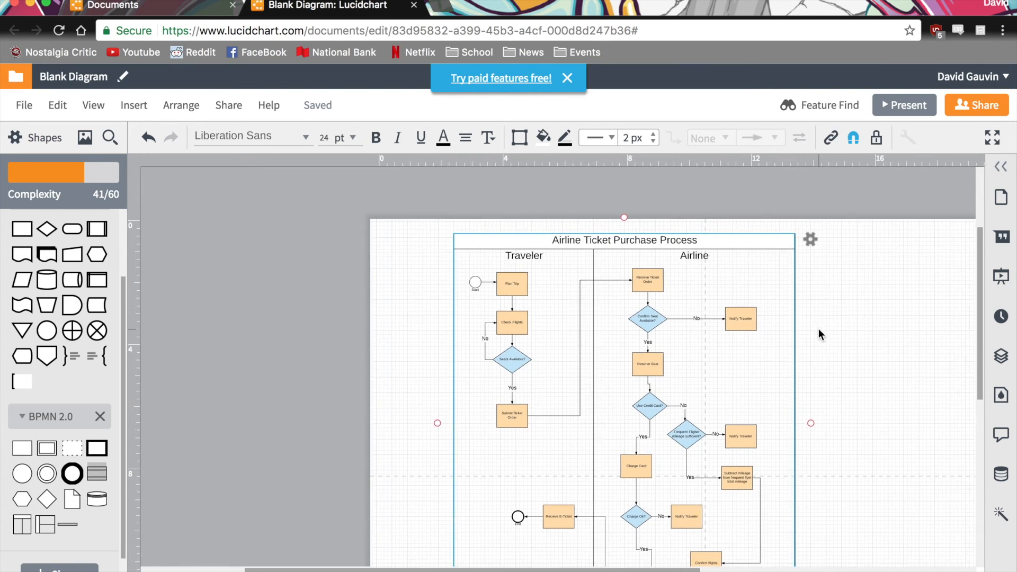
pyautogui.scroll(-3, 818, 328)
pyautogui.scroll(-1, 818, 329)
pyautogui.scroll(-2, 819, 328)
pyautogui.scroll(1, 818, 328)
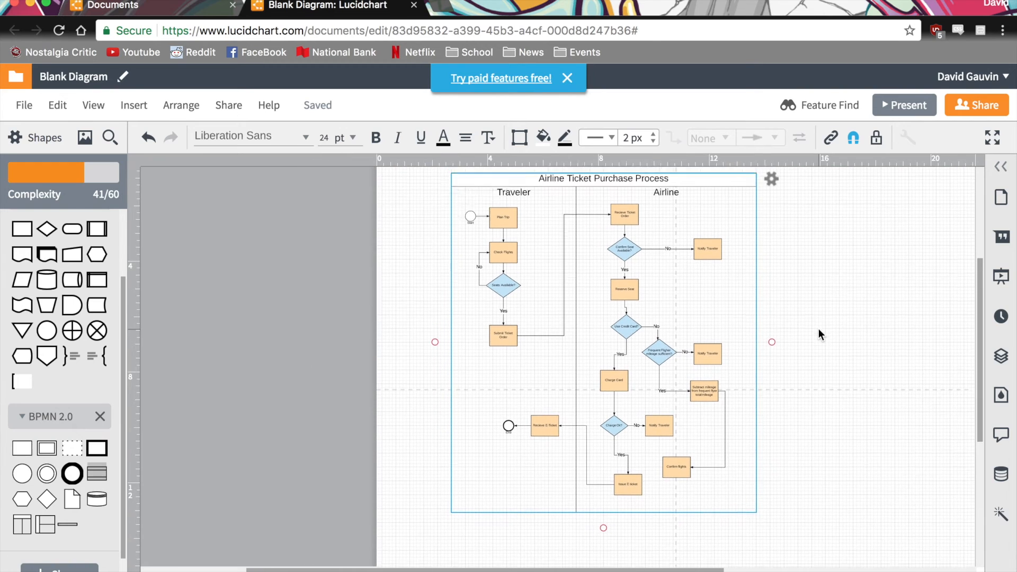
# - Download the whole document as a PNG at print quality (300 DPI)
pyautogui.click(25, 106)
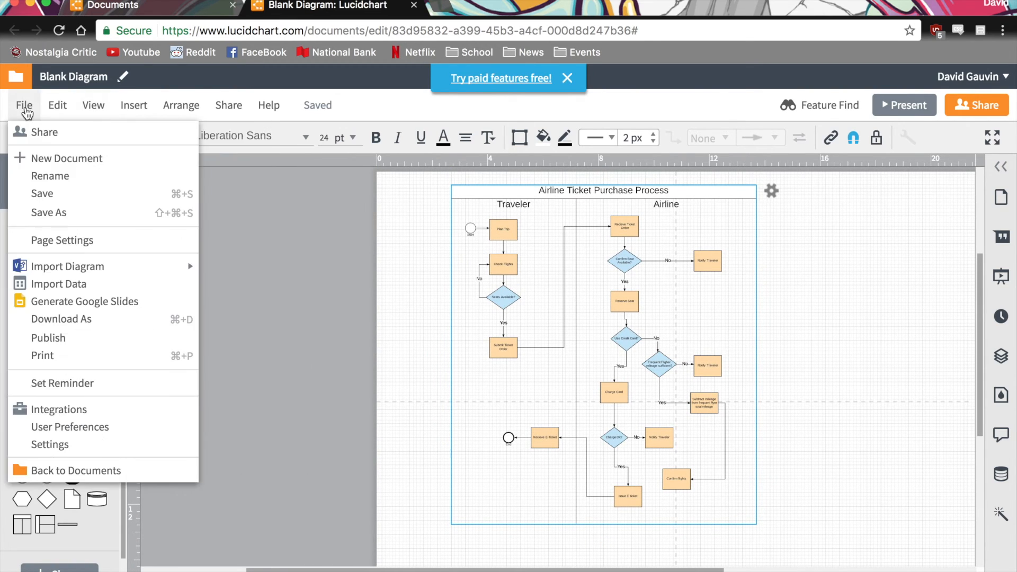
pyautogui.click(80, 319)
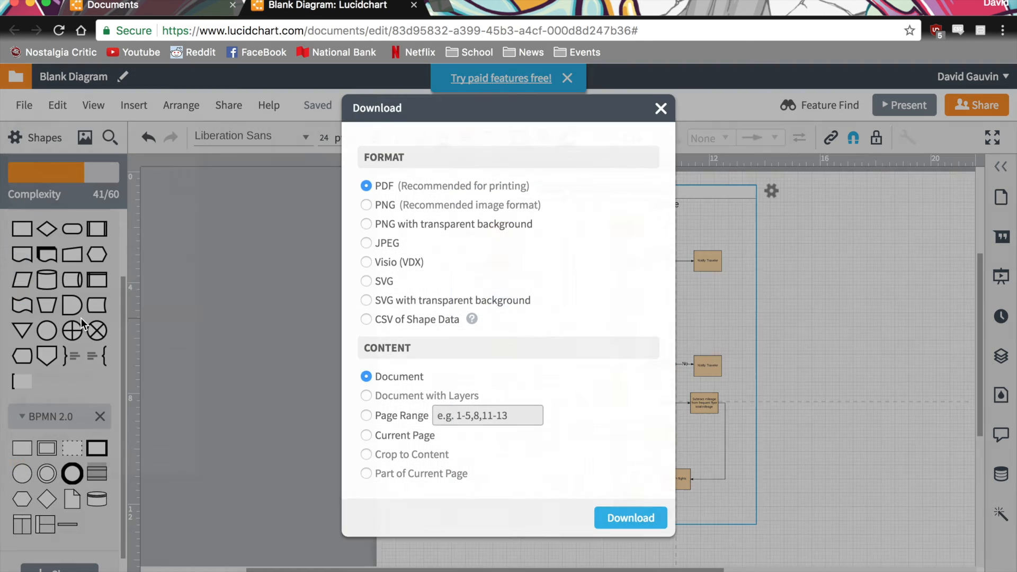
pyautogui.click(388, 203)
pyautogui.scroll(-1, 460, 224)
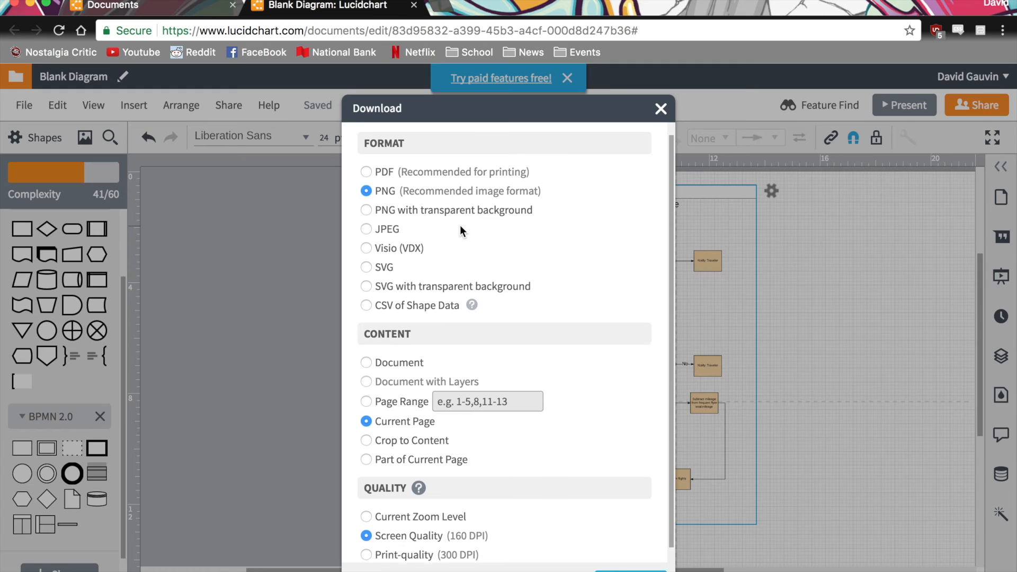
pyautogui.scroll(-1, 383, 415)
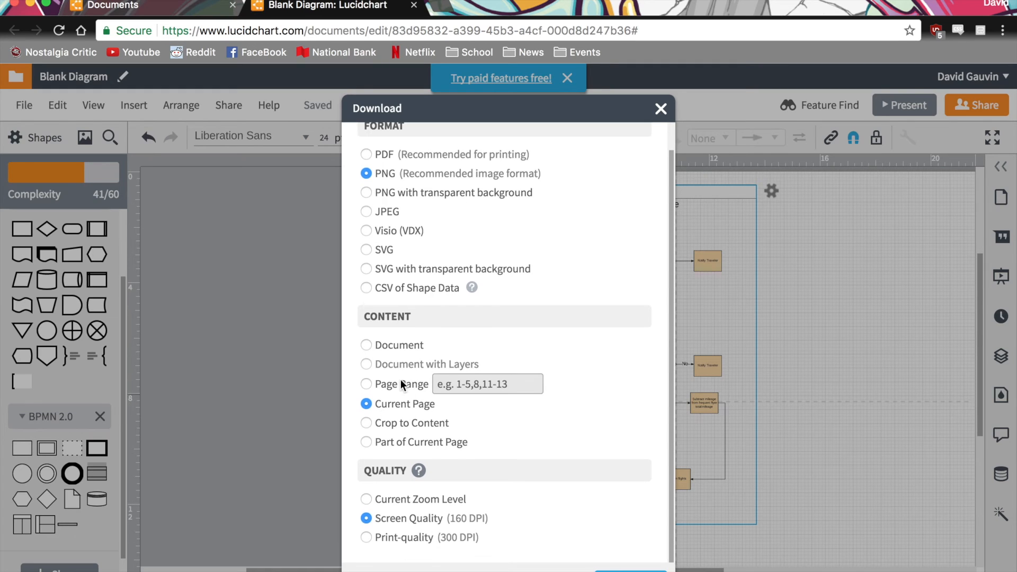
pyautogui.click(390, 344)
pyautogui.click(431, 535)
pyautogui.click(630, 570)
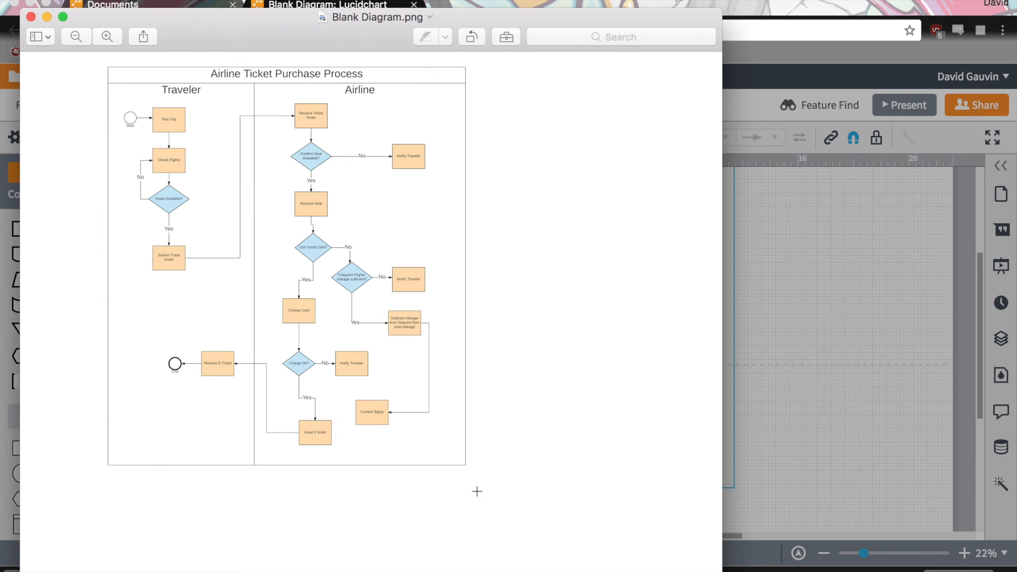
# - In Preview, select the area enclosing the whole swimlane diagram in the downloaded Blank Diagram.png
pyautogui.moveTo(504, 485); pyautogui.dragTo(83, 57)
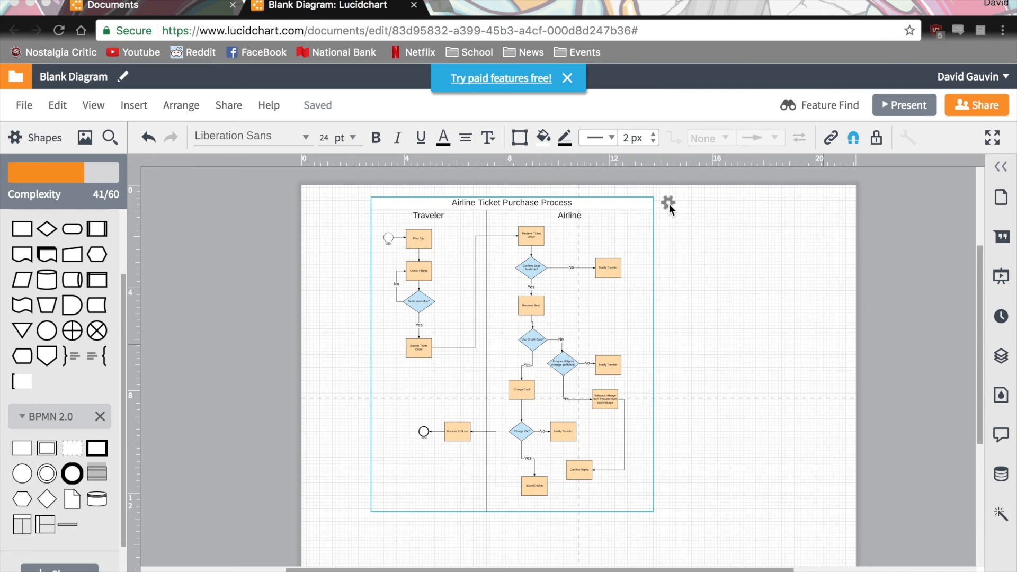
# - Open the lane options of the Airline Ticket Purchase Process swimlane in Lucidchart
pyautogui.click(669, 203)
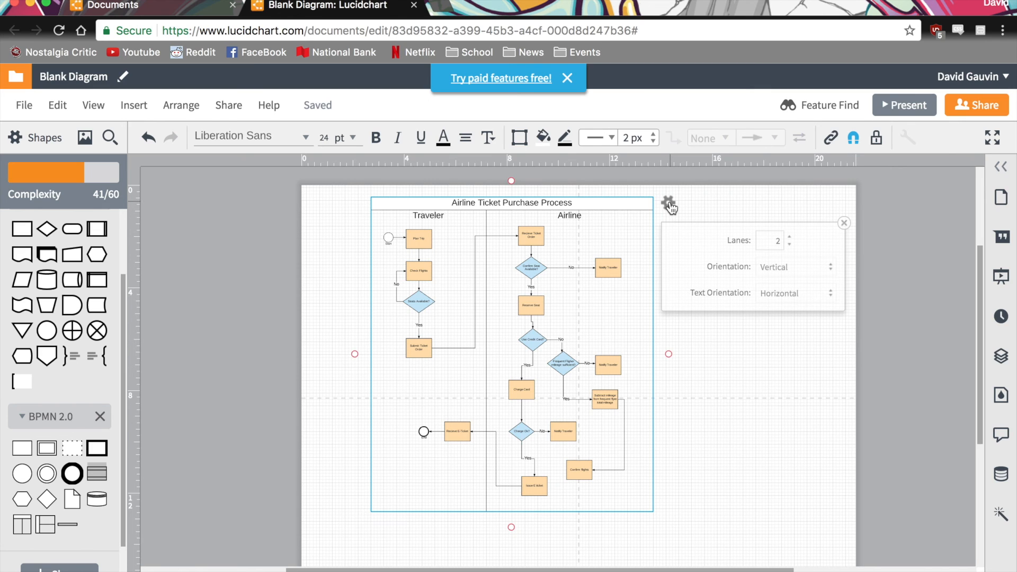